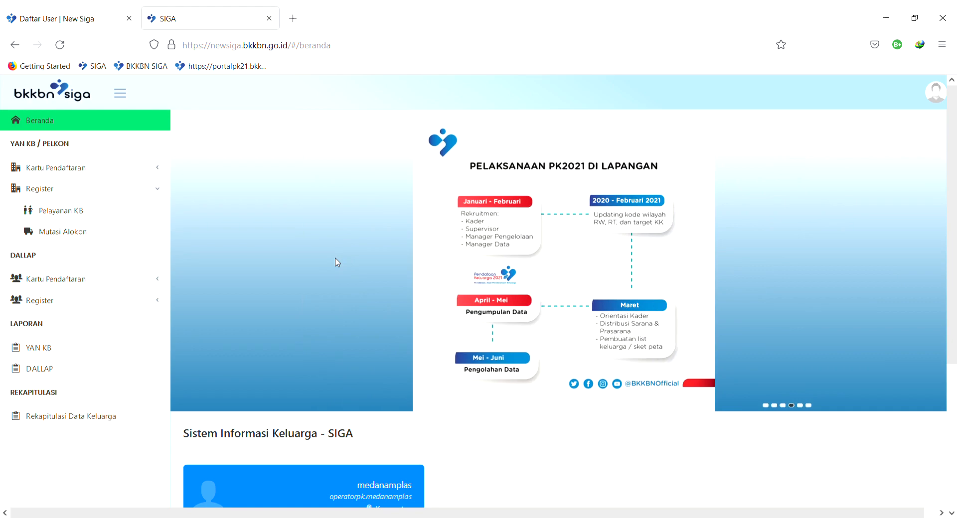
pyautogui.click(934, 103)
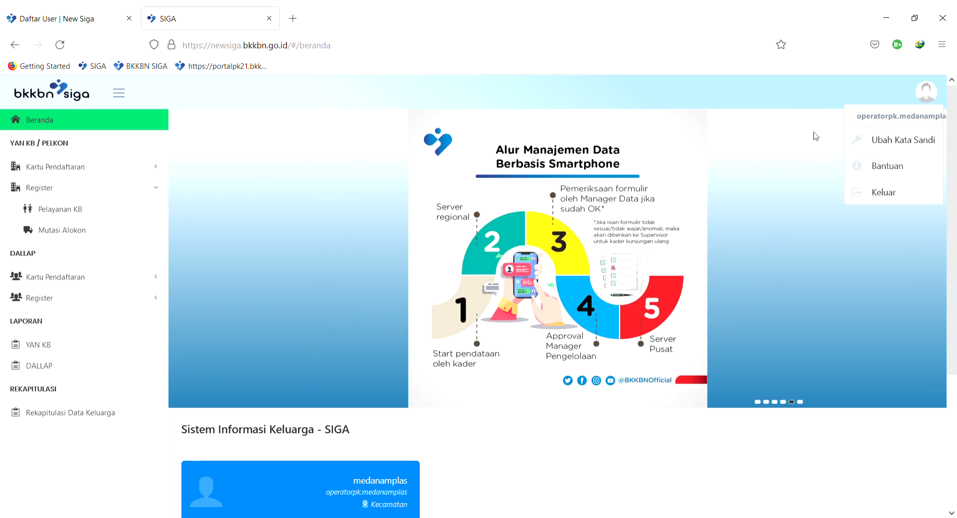
pyautogui.click(776, 145)
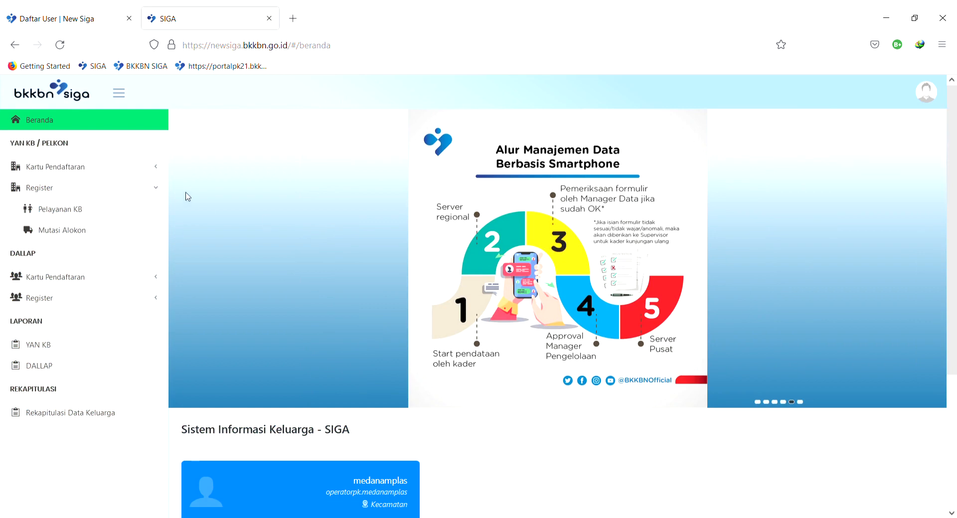
# - Open the Mutasi Alokon page from the Register group under YAN KB / PELKON
pyautogui.click(127, 189)
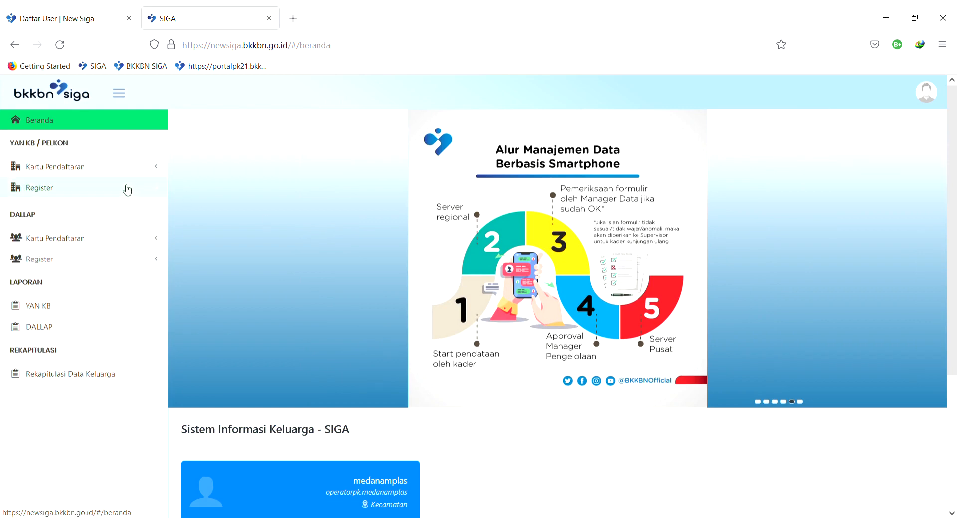
pyautogui.click(127, 189)
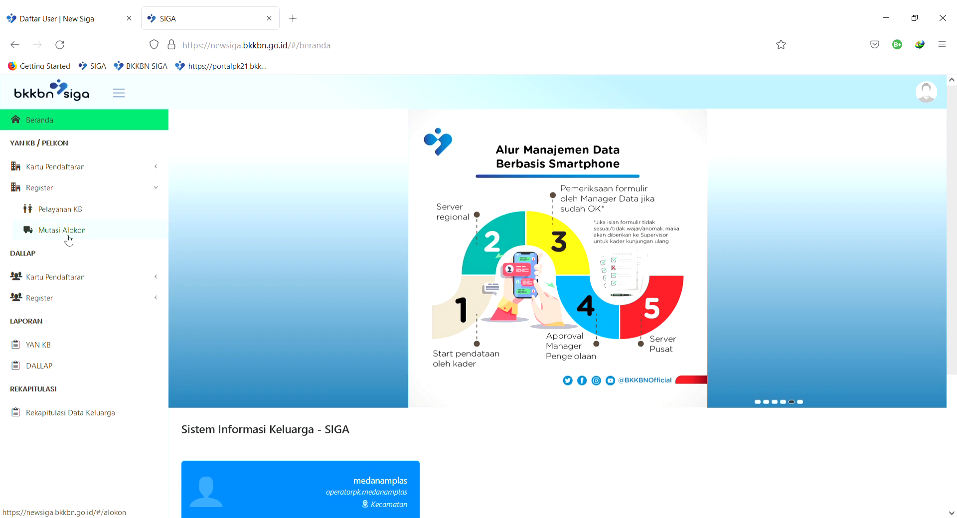
pyautogui.click(102, 196)
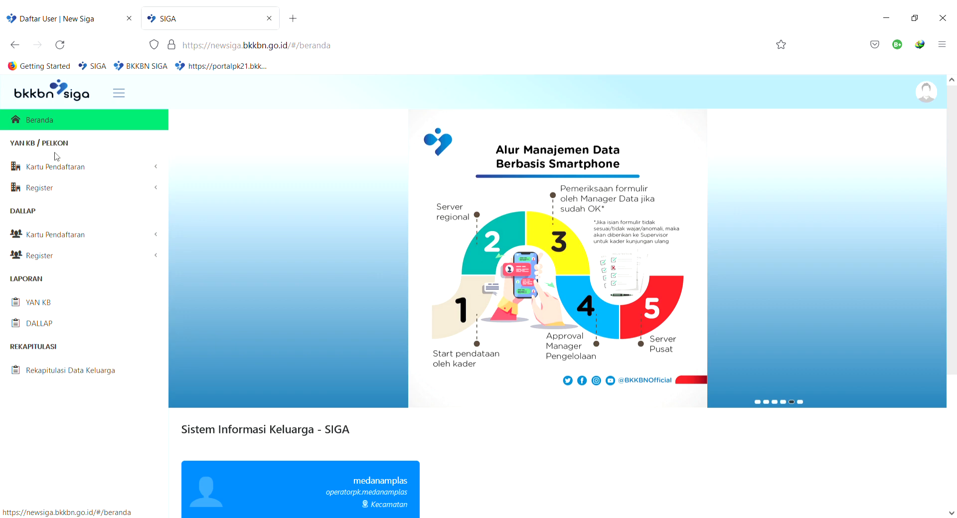
pyautogui.click(74, 197)
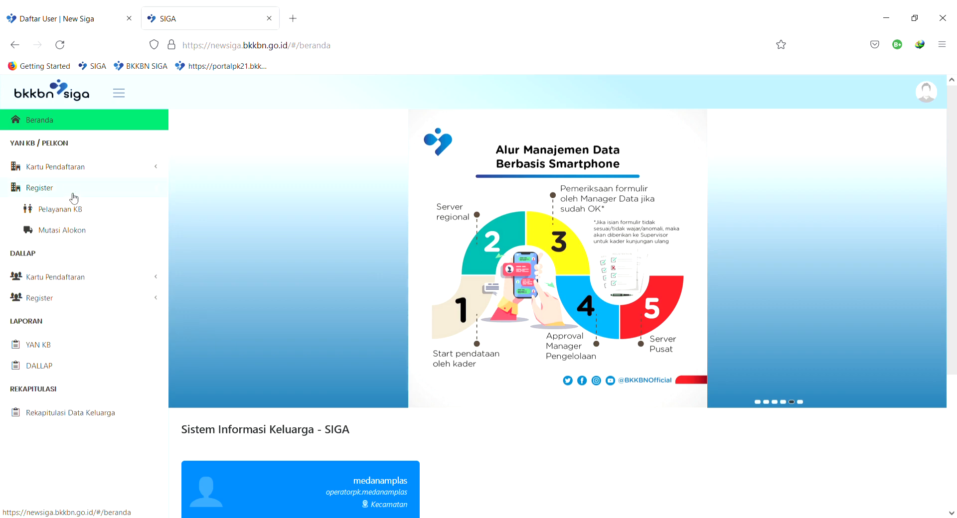
pyautogui.click(82, 233)
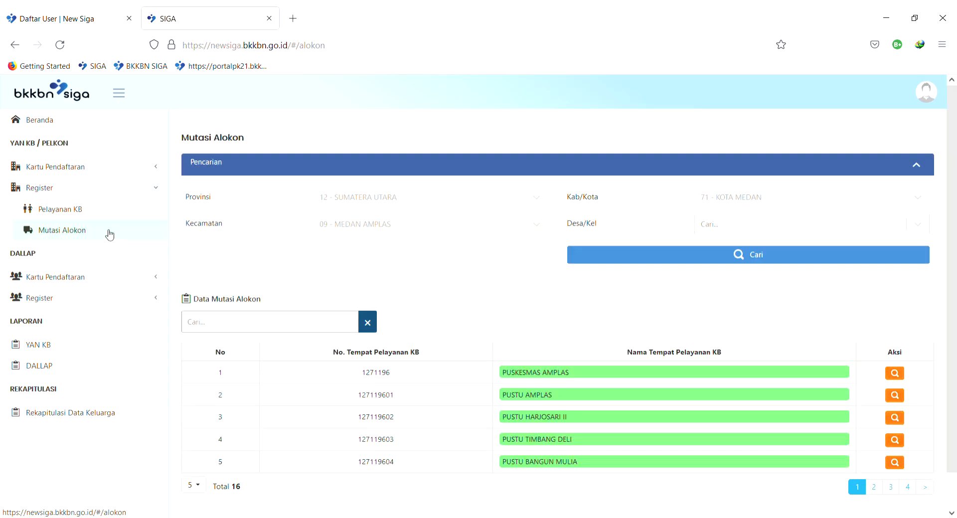
pyautogui.click(109, 235)
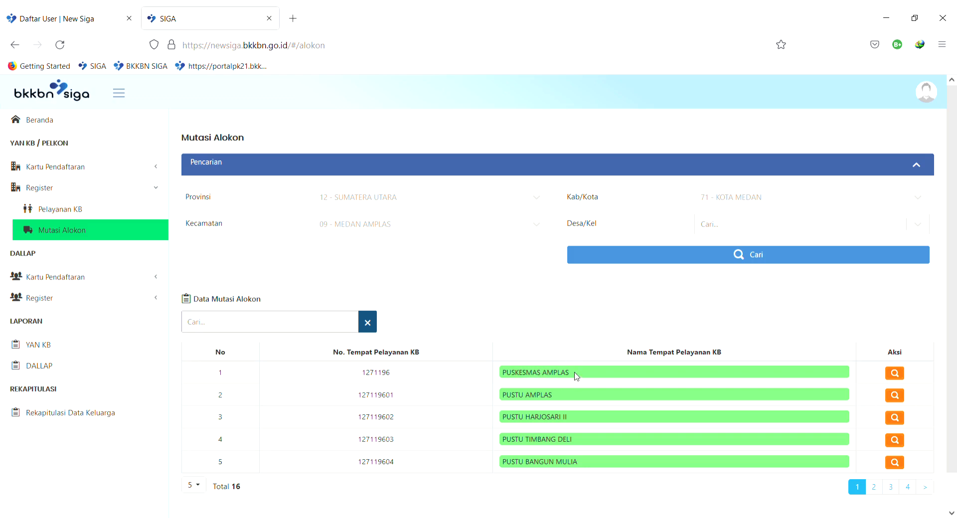
# - Open the contraceptive mutation details of the PUSTU AMPLAS service point from the Data Mutasi Alokon list
pyautogui.scroll(2, 576, 376)
pyautogui.hscroll(2, 577, 376)
pyautogui.scroll(-1, 576, 377)
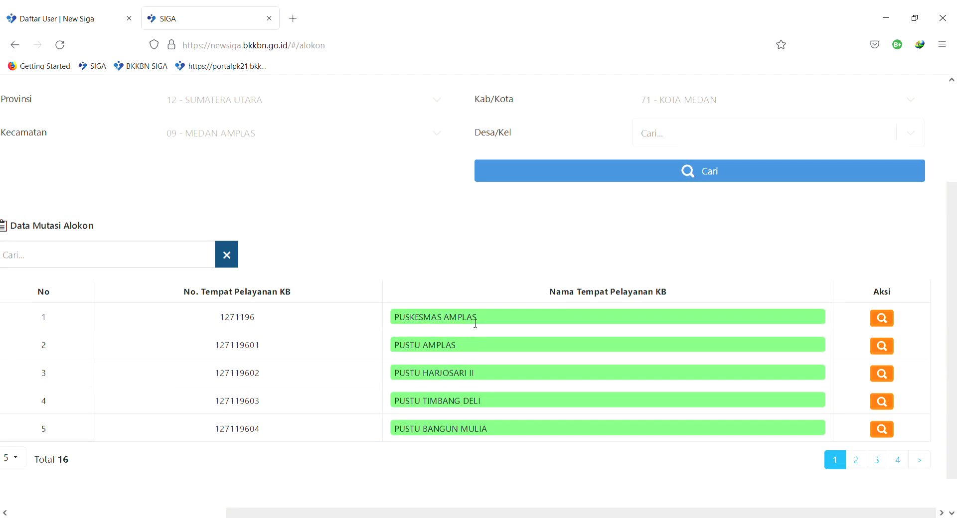
pyautogui.scroll(-1, 465, 339)
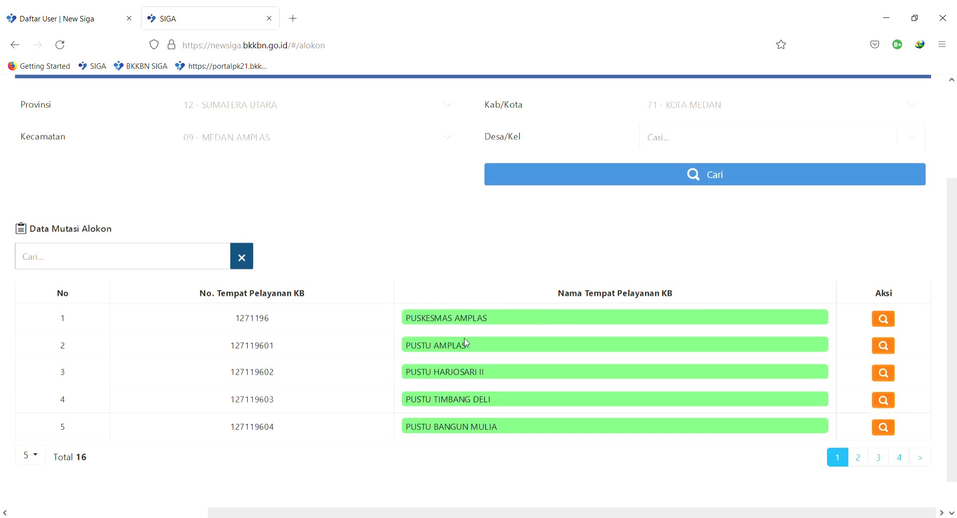
pyautogui.scroll(-1, 465, 343)
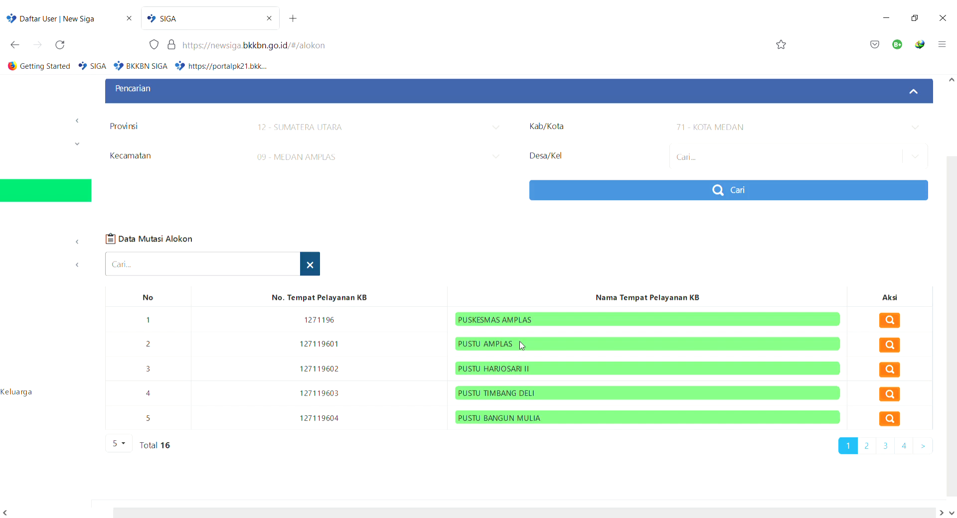
pyautogui.hotkey('ctrl', '+')
pyautogui.hscroll(1, 522, 346)
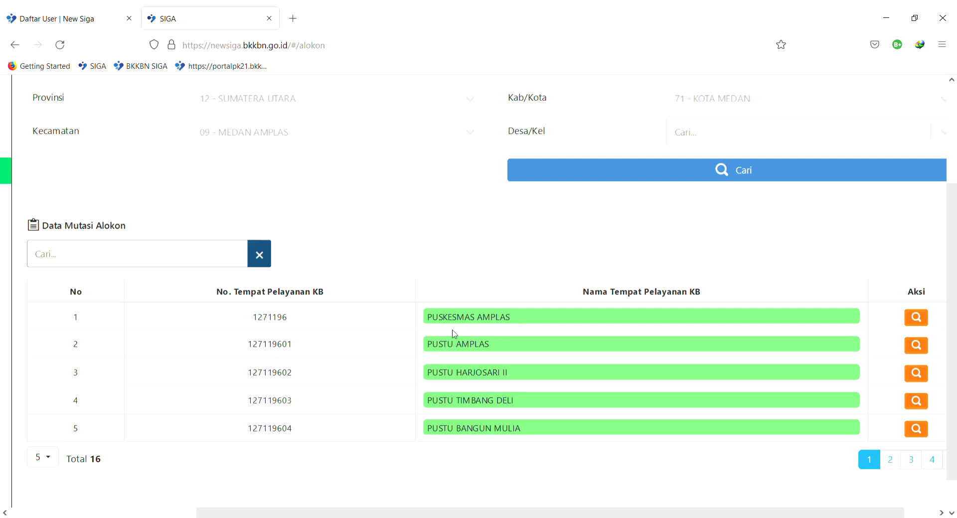
pyautogui.click(918, 353)
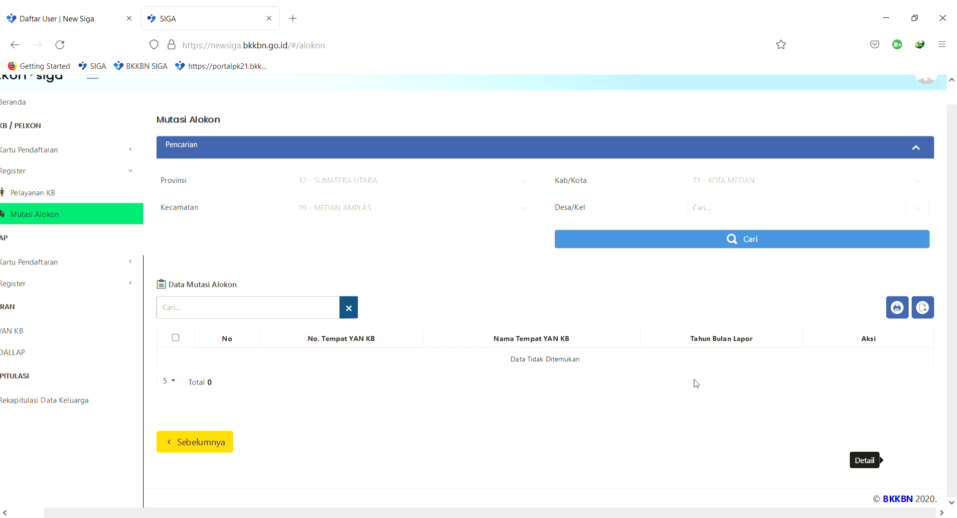
# - Add a new Mutasi Alokon record for PUSTU AMPLAS and accept the identity page with reporting month Januari 2022
pyautogui.scroll(3, 922, 309)
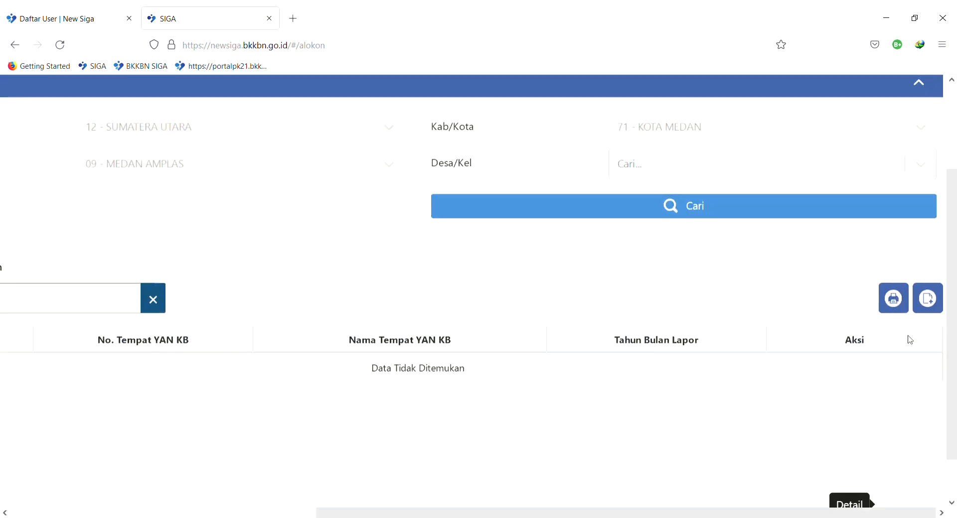
pyautogui.click(919, 299)
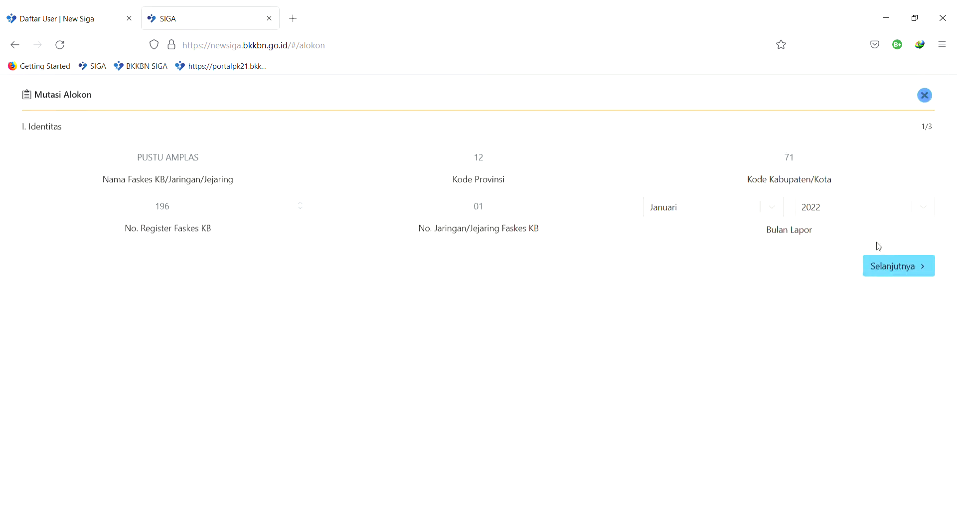
pyautogui.click(877, 268)
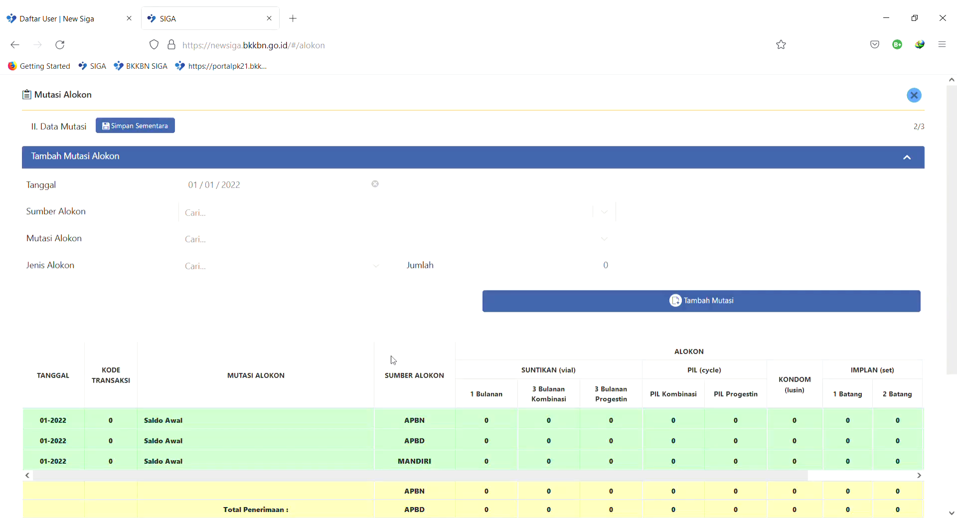
# - Examine the Data Mutasi page, from the entry fields to the opening balance, receipts, disbursements and closing balance rows
pyautogui.scroll(3, 393, 360)
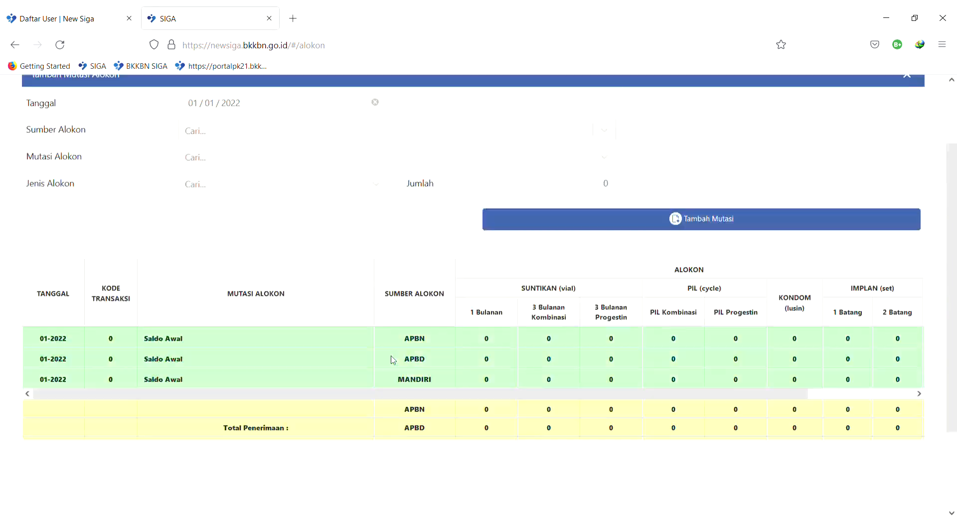
pyautogui.scroll(-3, 449, 332)
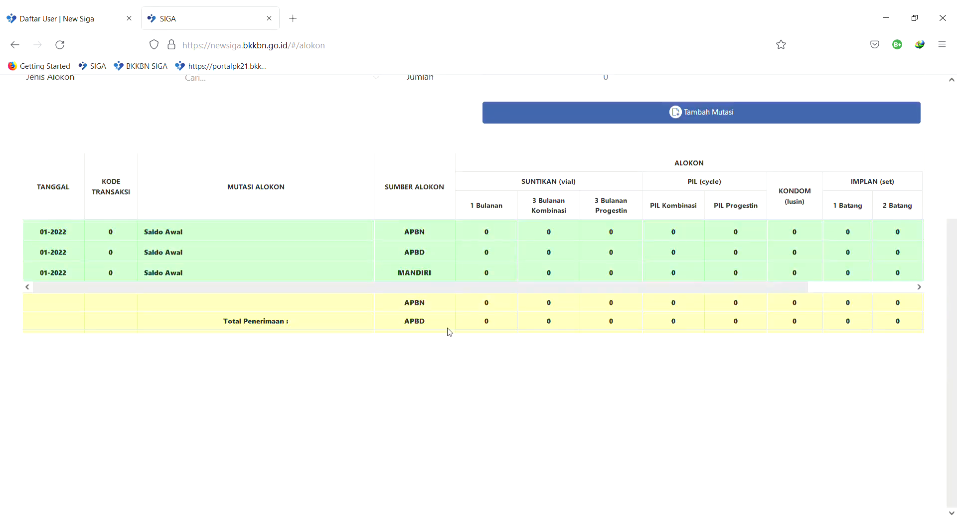
pyautogui.scroll(4, 449, 332)
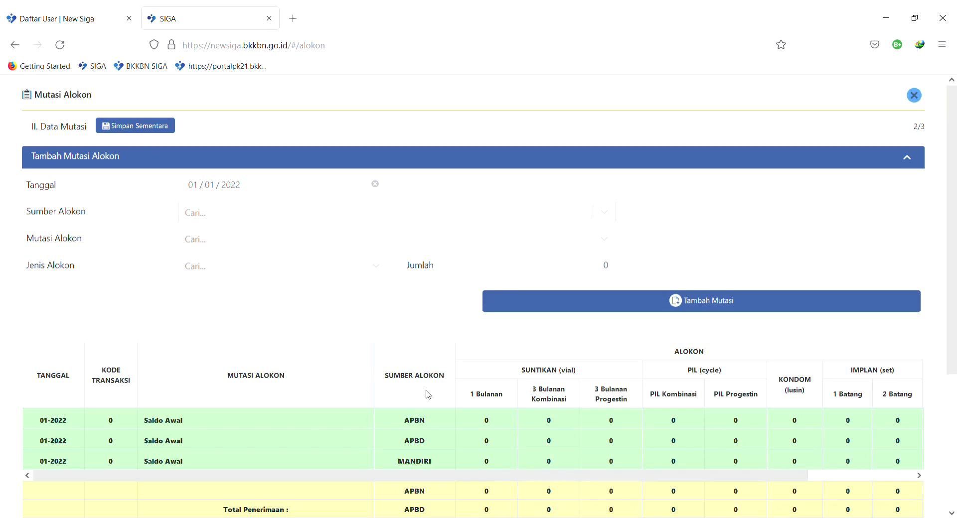
pyautogui.scroll(-4, 427, 395)
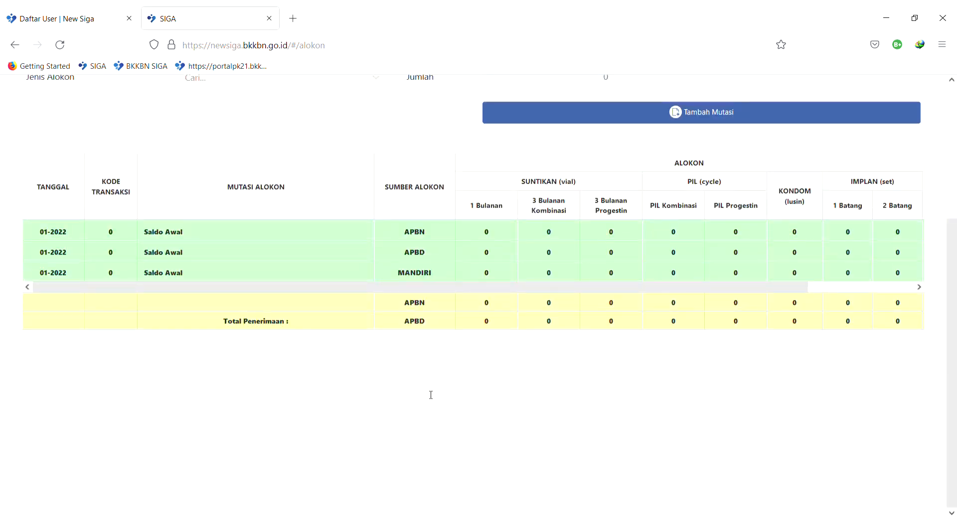
pyautogui.scroll(4, 482, 342)
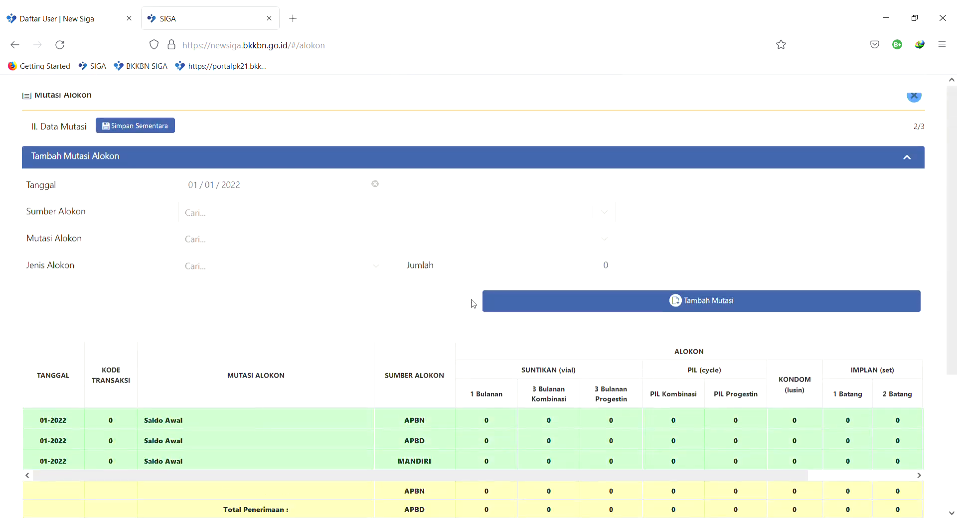
pyautogui.scroll(-4, 473, 303)
pyautogui.scroll(4, 473, 303)
pyautogui.scroll(-4, 472, 303)
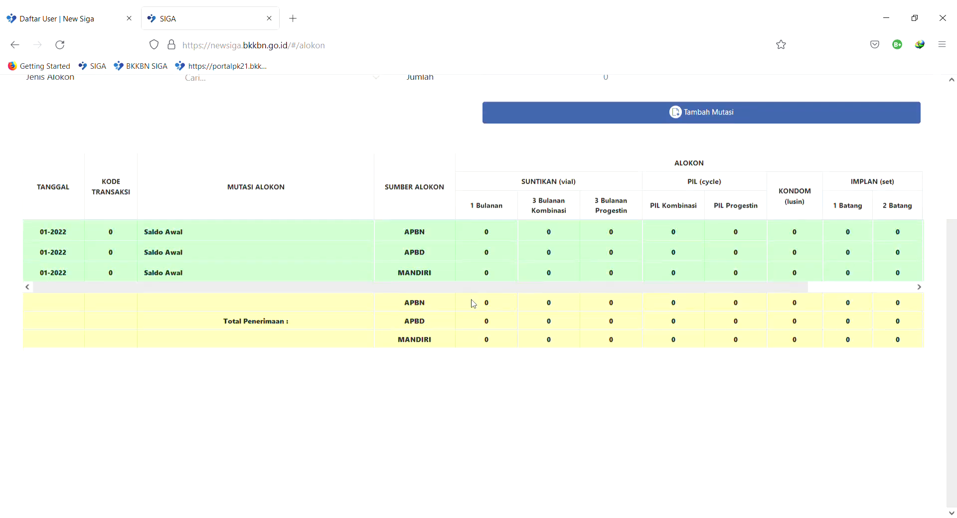
pyautogui.scroll(2, 471, 325)
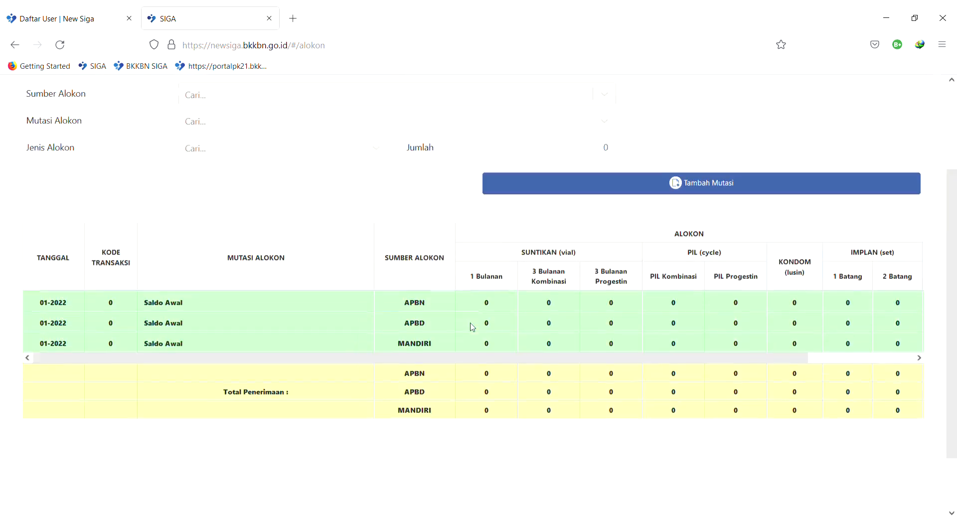
pyautogui.scroll(-2, 472, 328)
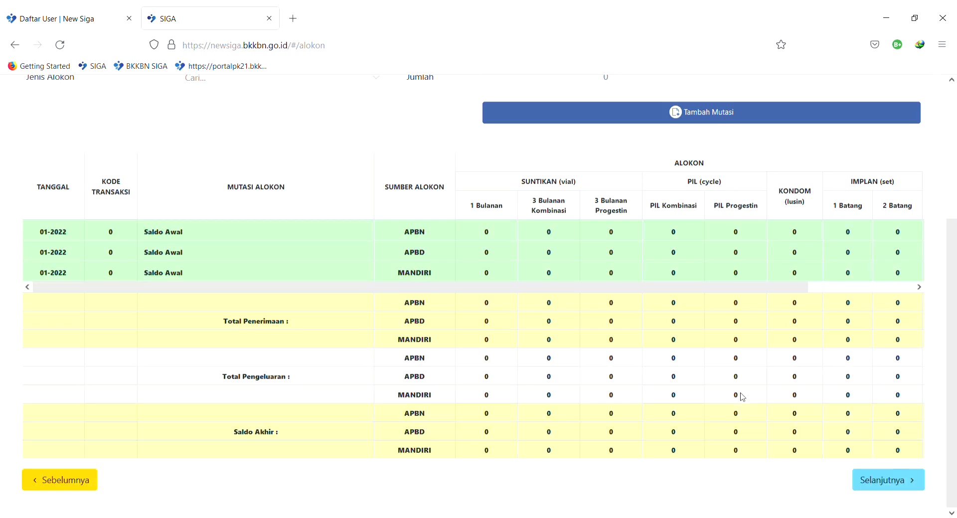
# - Continue to the signatory page without adding any mutation, then save the record and confirm saving
pyautogui.click(903, 483)
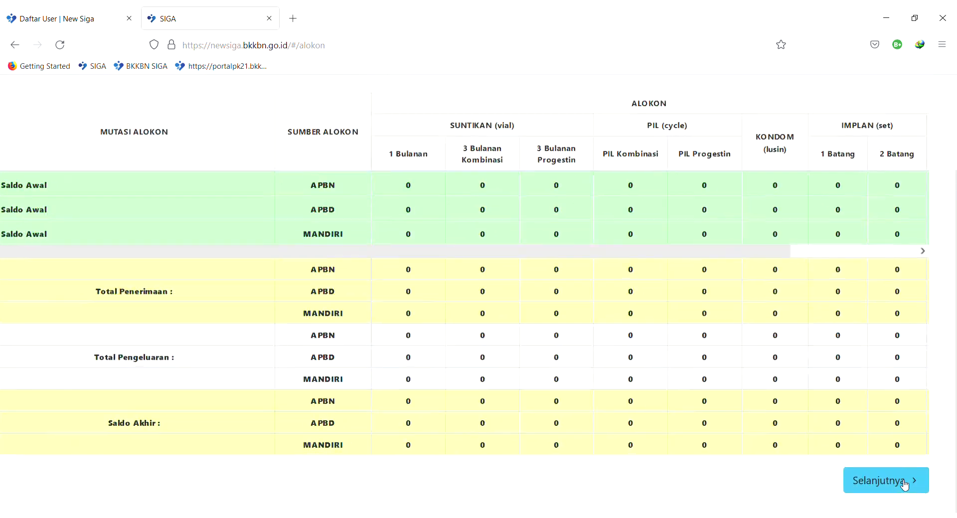
pyautogui.click(877, 481)
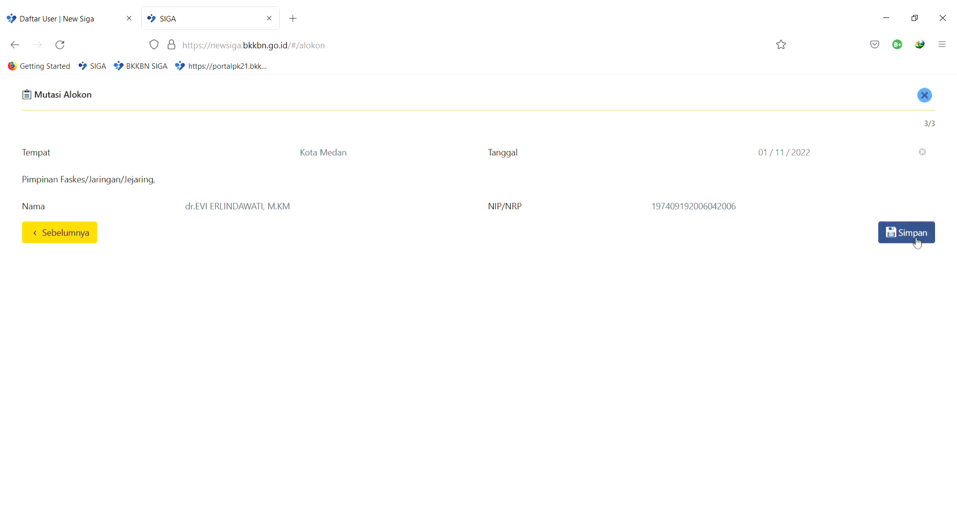
pyautogui.click(885, 232)
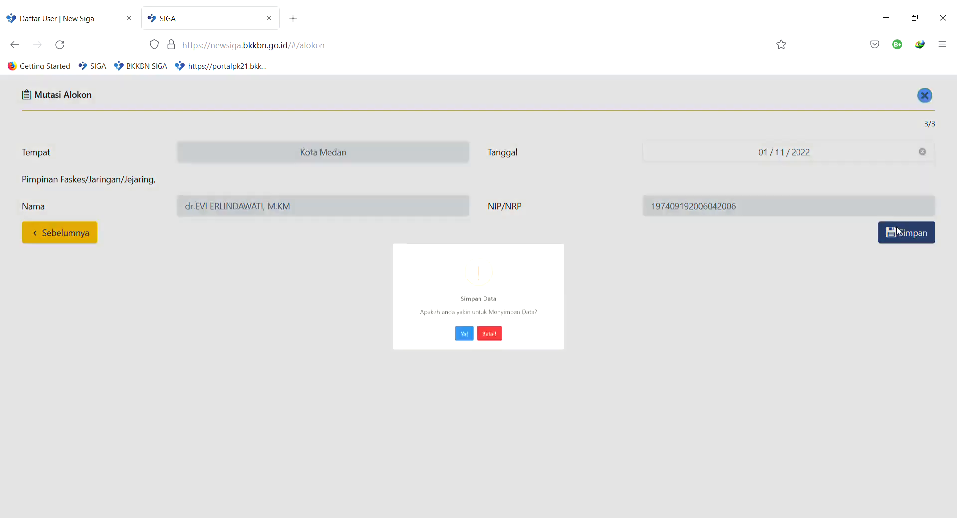
pyautogui.click(457, 348)
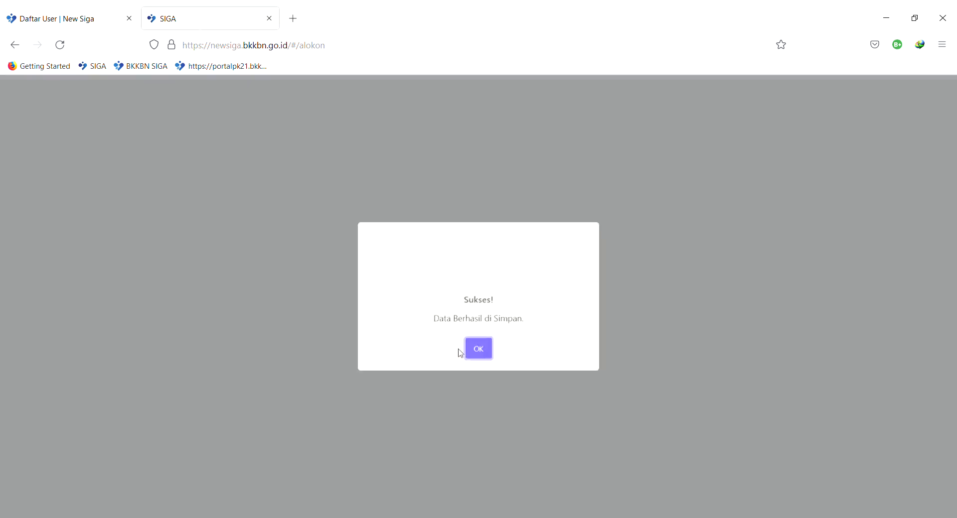
pyautogui.click(485, 348)
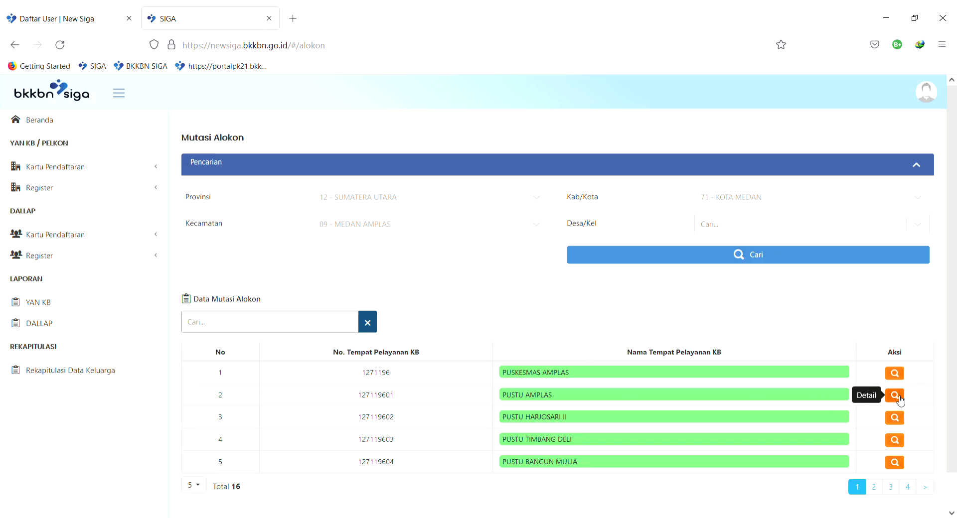
# - Open the PUSTU AMPLAS details again and examine the saved record's service point, reporting month and available actions
pyautogui.click(895, 396)
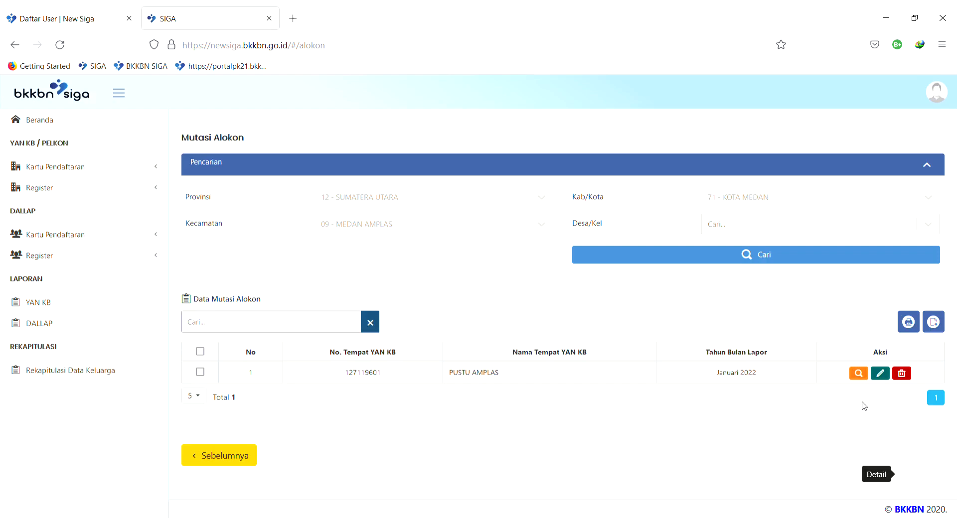
pyautogui.scroll(3, 768, 401)
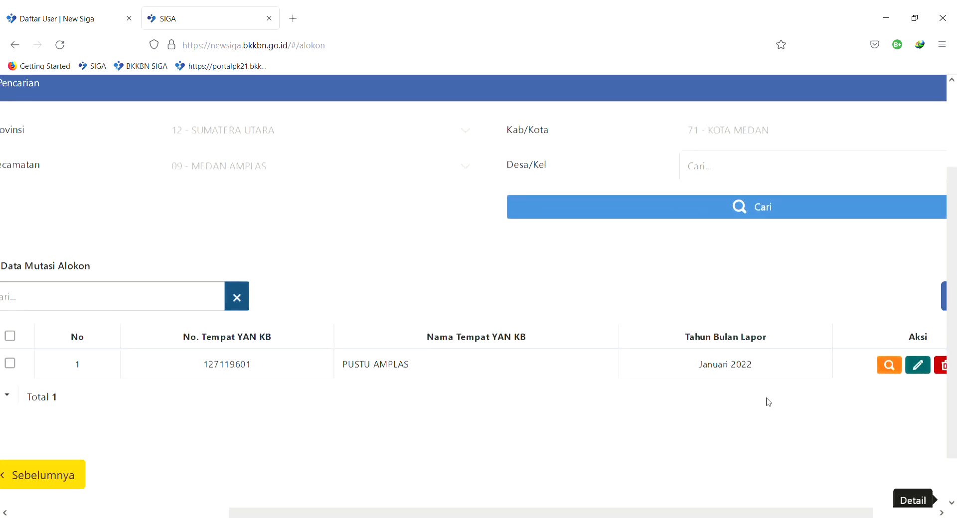
pyautogui.hscroll(3, 768, 402)
pyautogui.hscroll(-10, 768, 402)
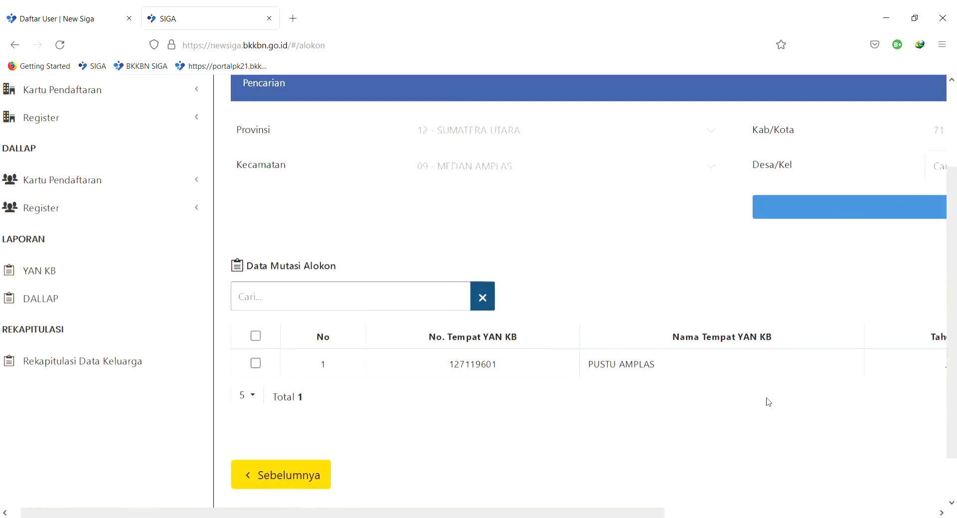
pyautogui.hscroll(8, 768, 402)
pyautogui.scroll(-1, 768, 401)
pyautogui.scroll(1, 768, 402)
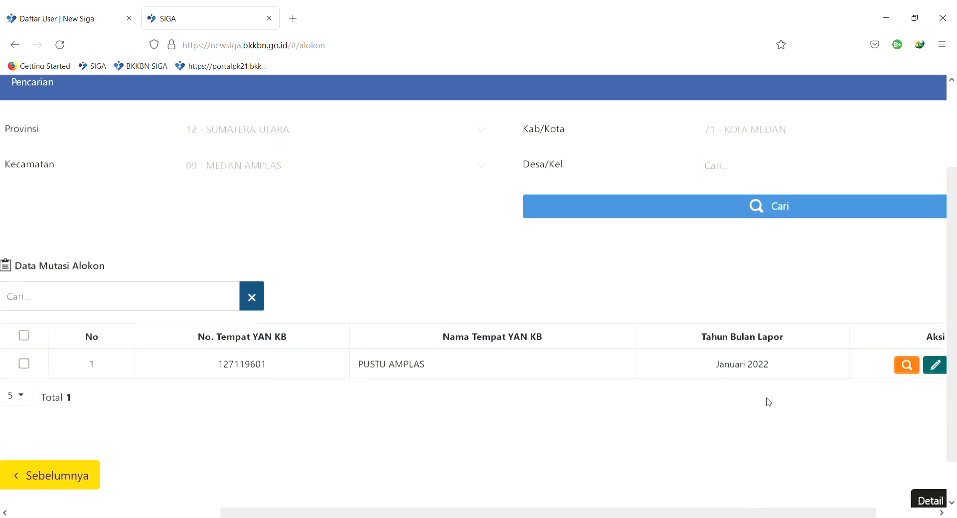
pyautogui.scroll(-1, 768, 402)
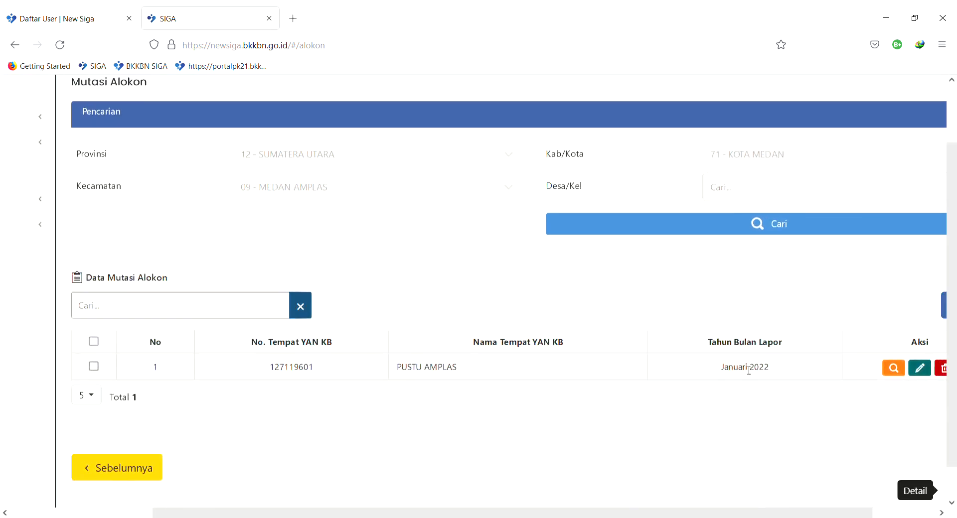
pyautogui.scroll(3, 754, 384)
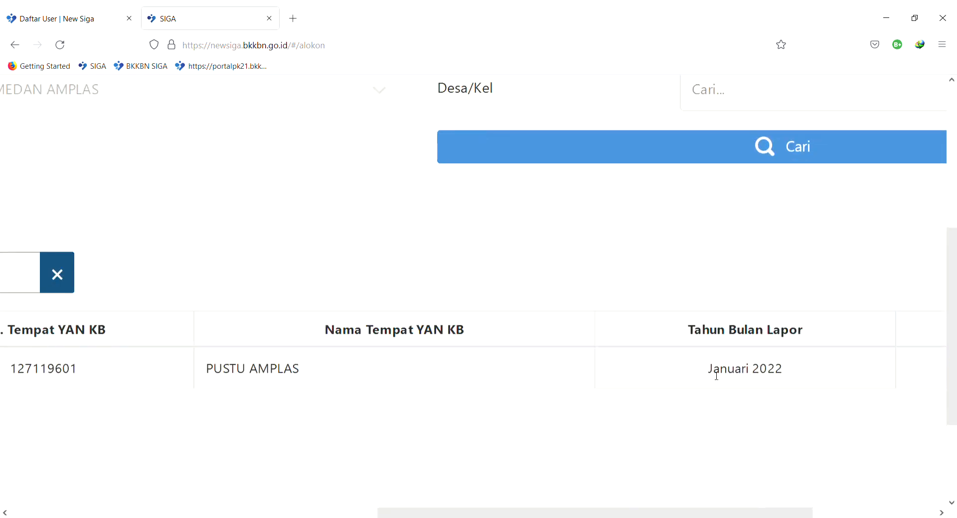
# - View the details of the saved Januari 2022 record for PUSTU AMPLAS, check its balance rows, and return to the record list
pyautogui.scroll(-3, 716, 375)
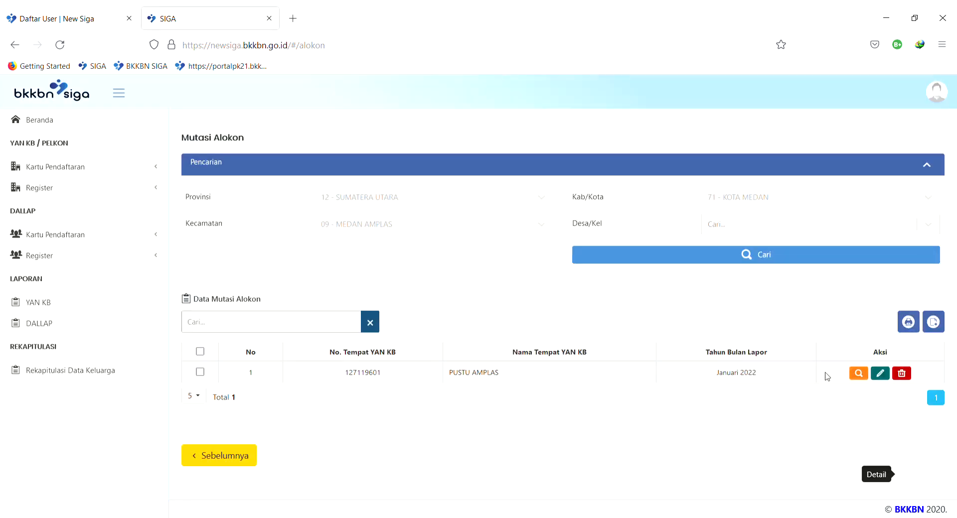
pyautogui.click(858, 373)
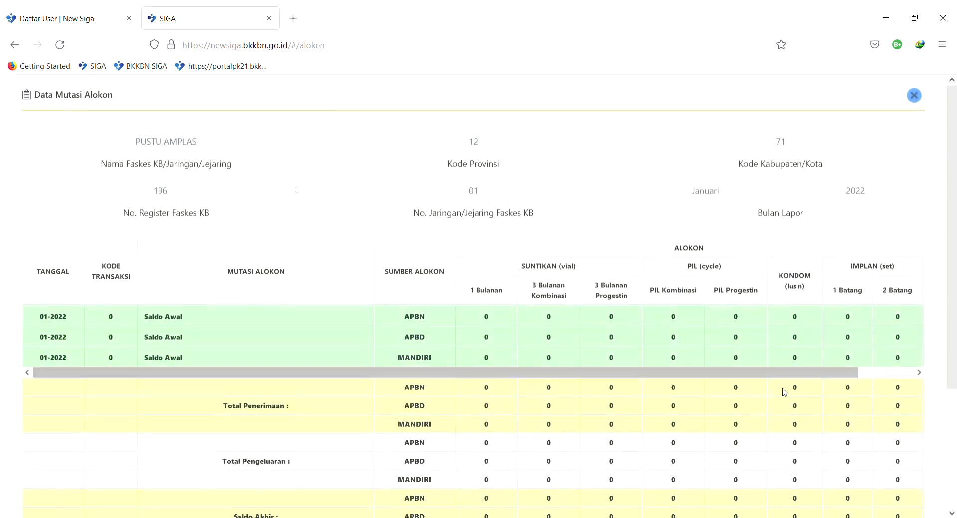
pyautogui.scroll(-3, 613, 373)
pyautogui.scroll(3, 613, 373)
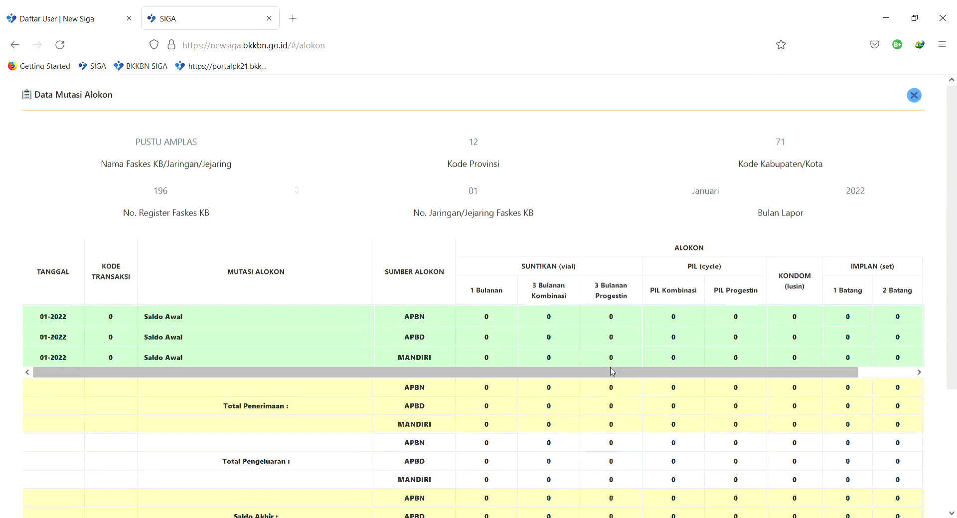
pyautogui.click(914, 96)
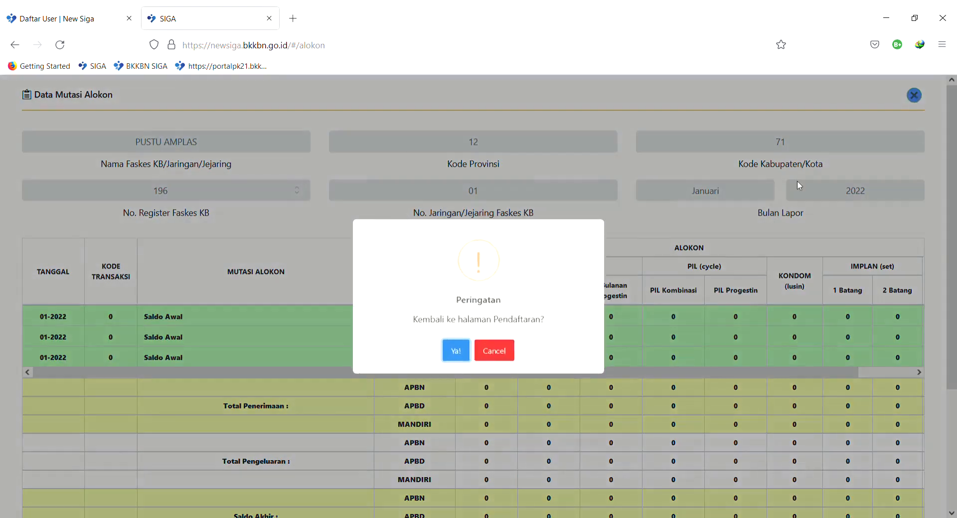
pyautogui.click(470, 352)
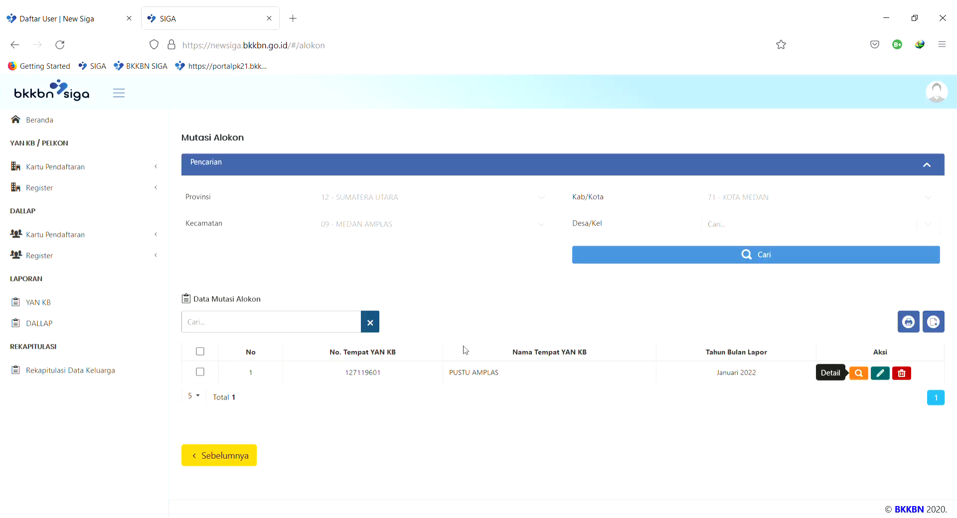
# - Return to the service point list, open PUSKESMAS AMPLAS, edit its Januari 2022 record, and continue past the identity page to Data Mutasi
pyautogui.click(230, 456)
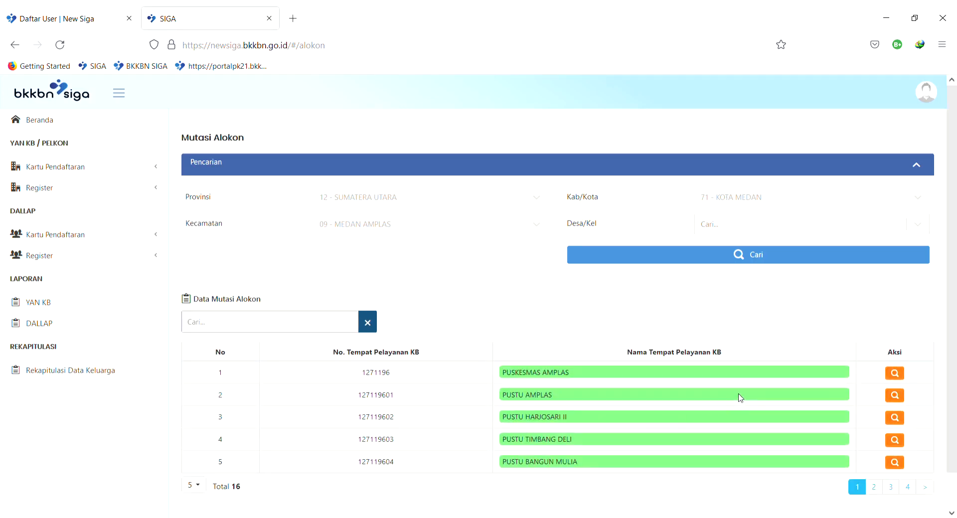
pyautogui.keyDown('ctrl'); pyautogui.scroll(5, 532, 400); pyautogui.keyUp('ctrl')
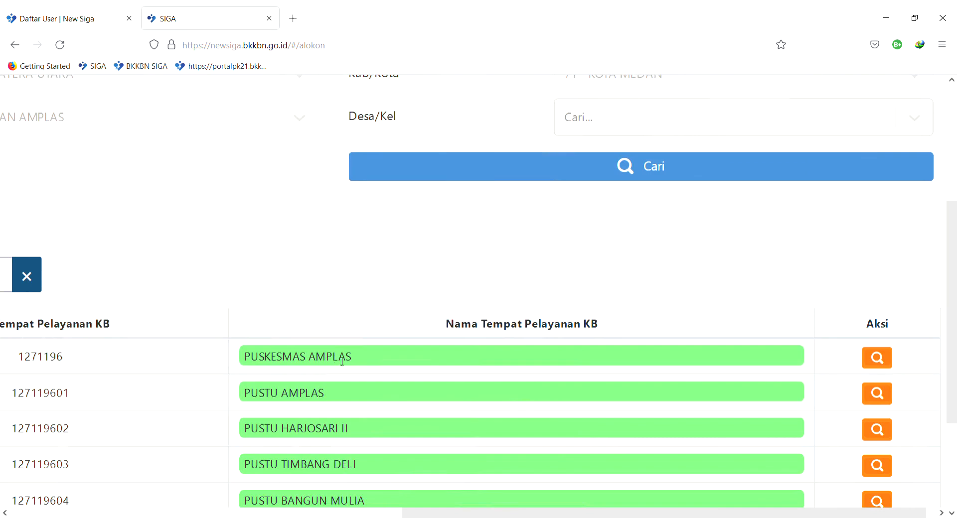
pyautogui.click(878, 357)
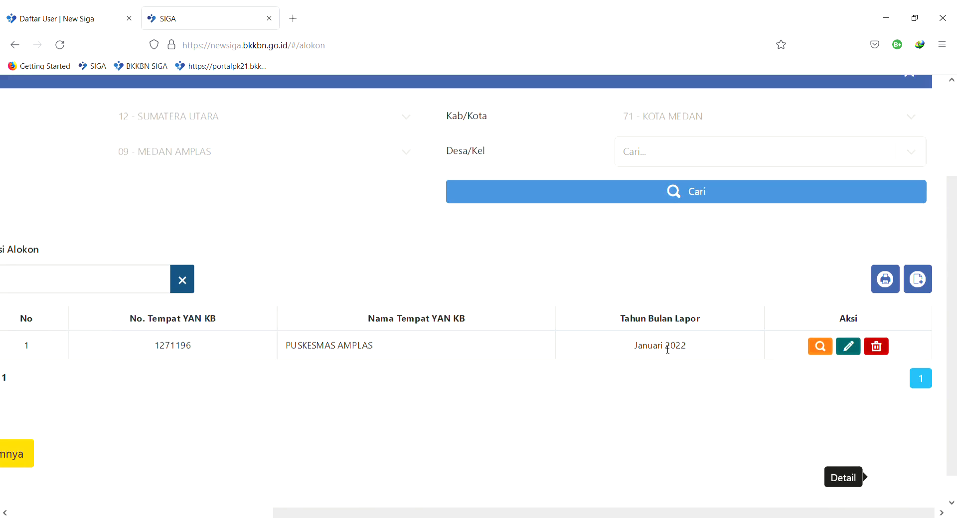
pyautogui.hotkey('ctrl', '+')
pyautogui.hotkey('ctrl', '+')
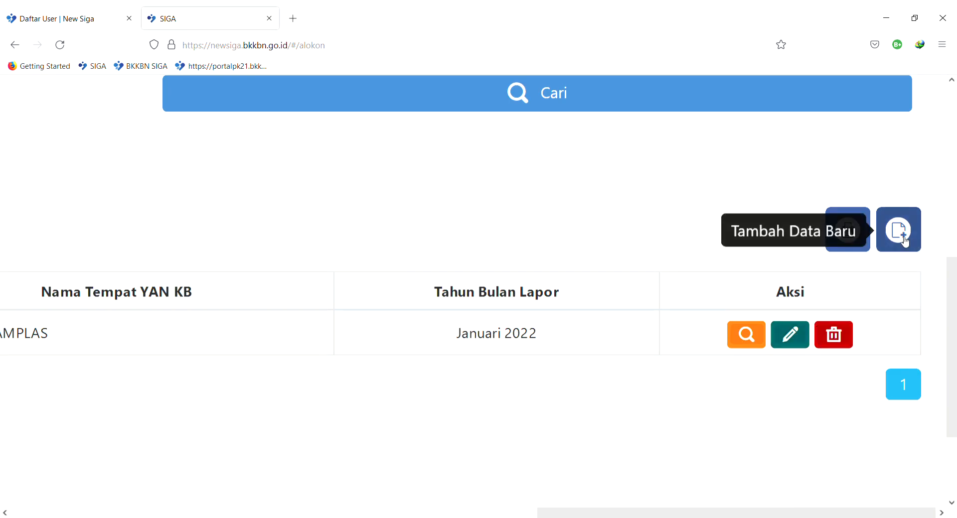
pyautogui.click(788, 337)
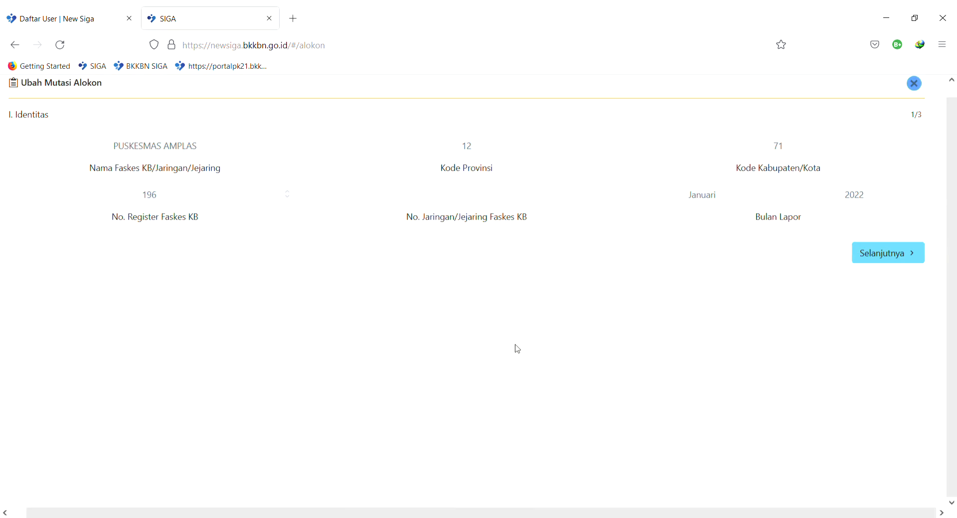
pyautogui.click(896, 252)
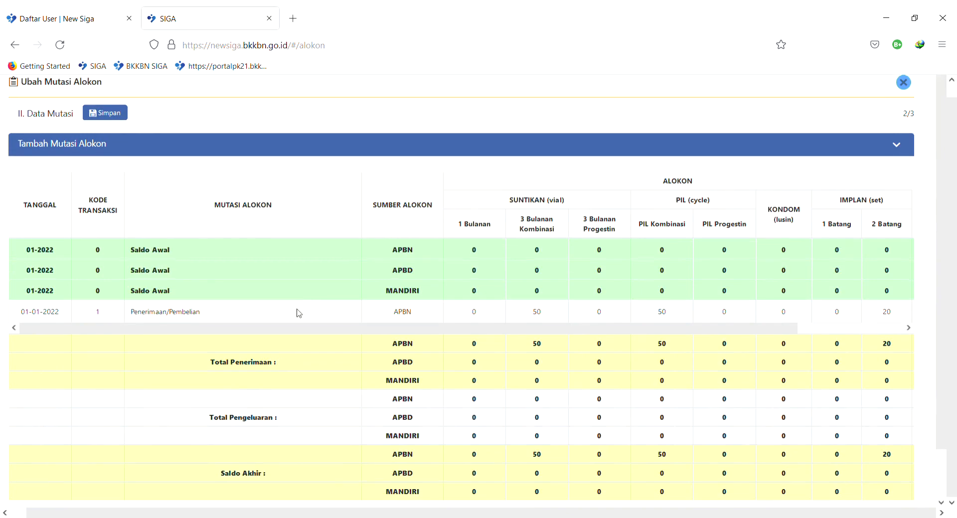
# - Examine the PUSKESMAS AMPLAS mutation table, including the Penerimaan/Pembelian row, its quantities per contraceptive type, and the receipt and closing balance totals
pyautogui.scroll(3, 299, 314)
pyautogui.hscroll(-3, 299, 313)
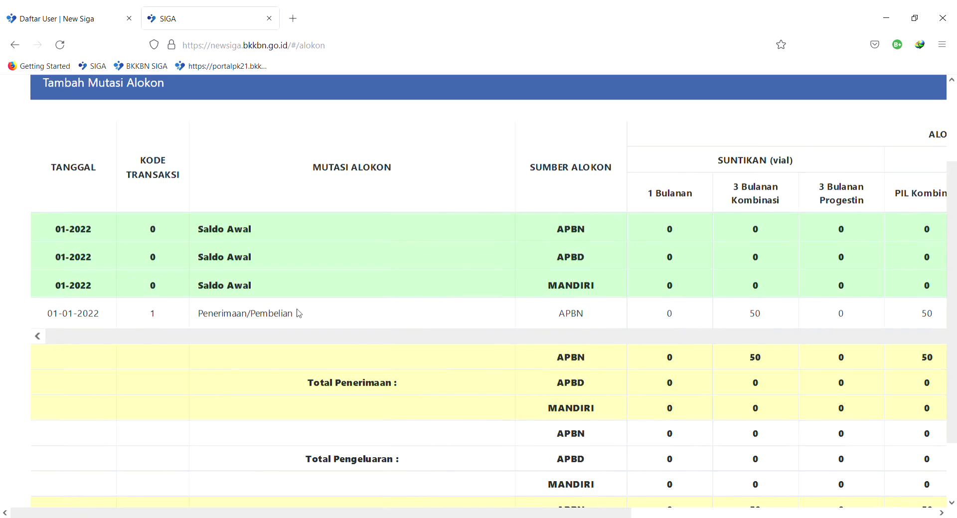
pyautogui.hscroll(3, 299, 314)
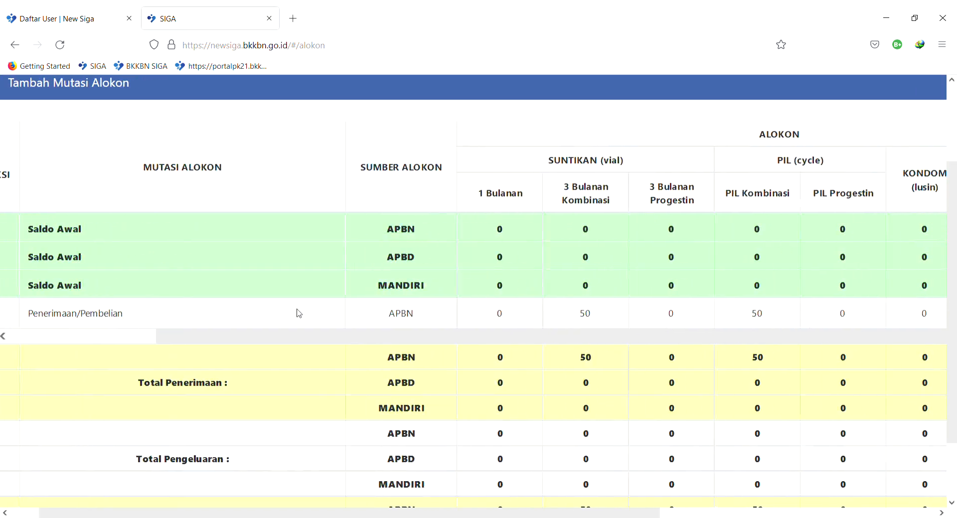
pyautogui.hscroll(-3, 299, 313)
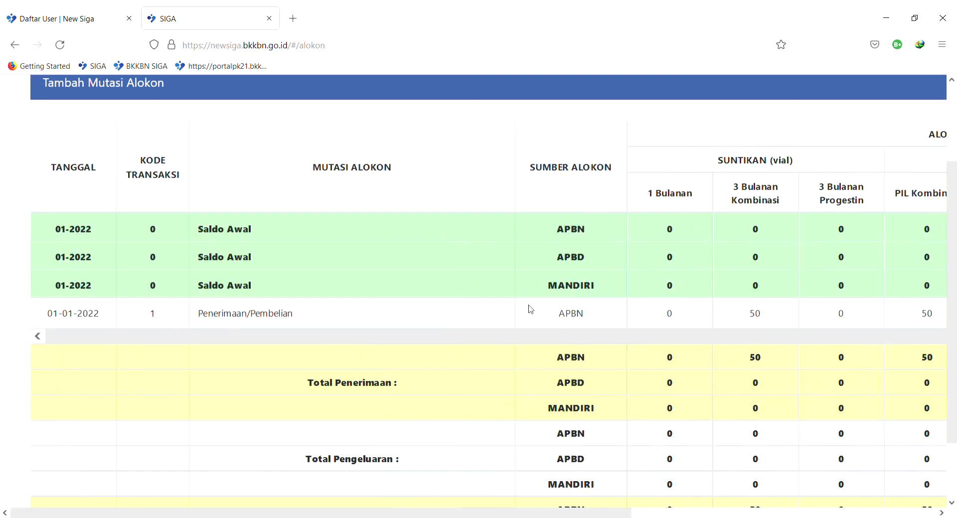
pyautogui.hscroll(4, 530, 310)
pyautogui.scroll(-3, 531, 309)
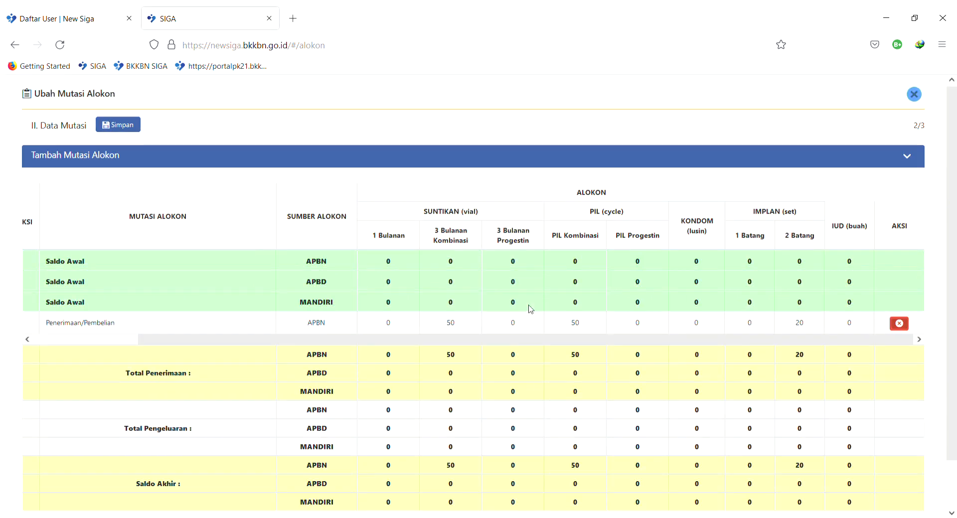
pyautogui.hscroll(-2, 515, 325)
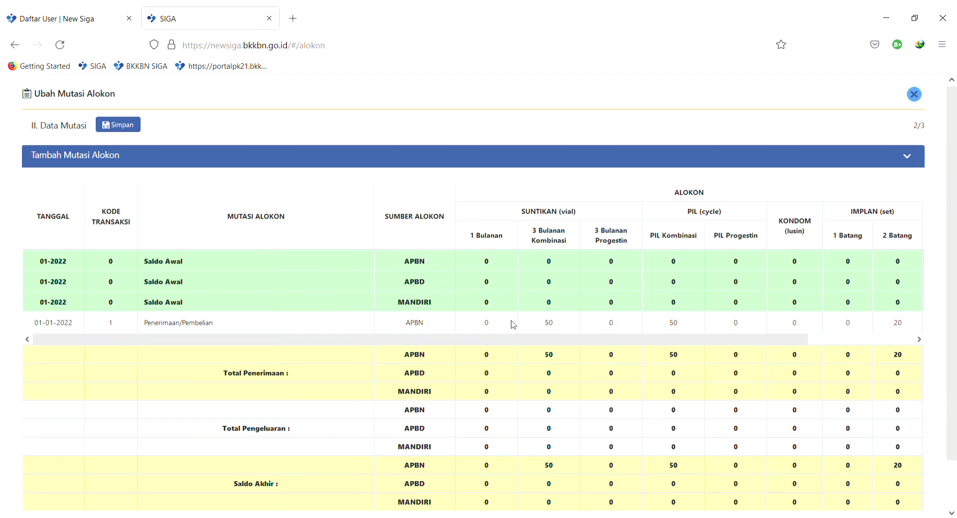
# - Start a new mutation entry with source APBN and mutation type Pengeluaran Faskes Untuk Distribusi Alokon Ke Jaringan/Jejaring
pyautogui.click(908, 157)
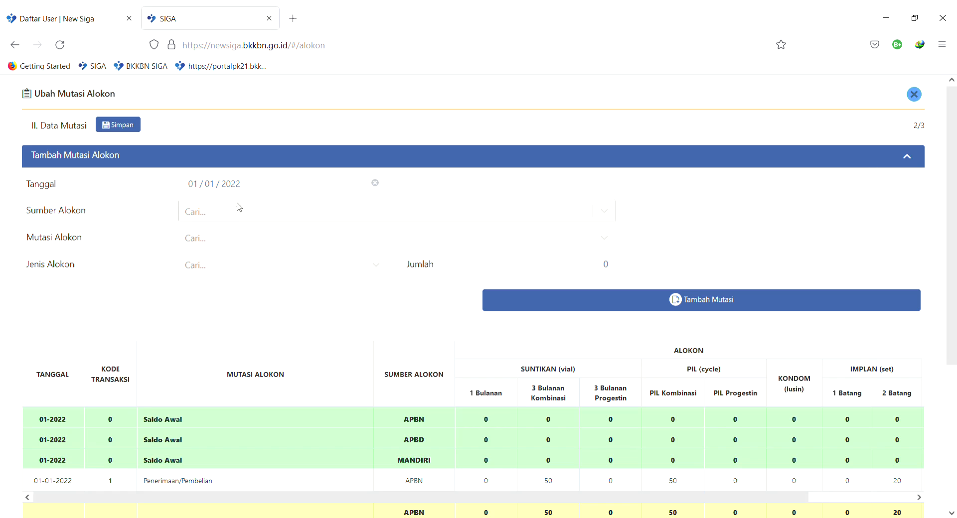
pyautogui.click(212, 220)
pyautogui.click(218, 249)
pyautogui.scroll(5, 309, 244)
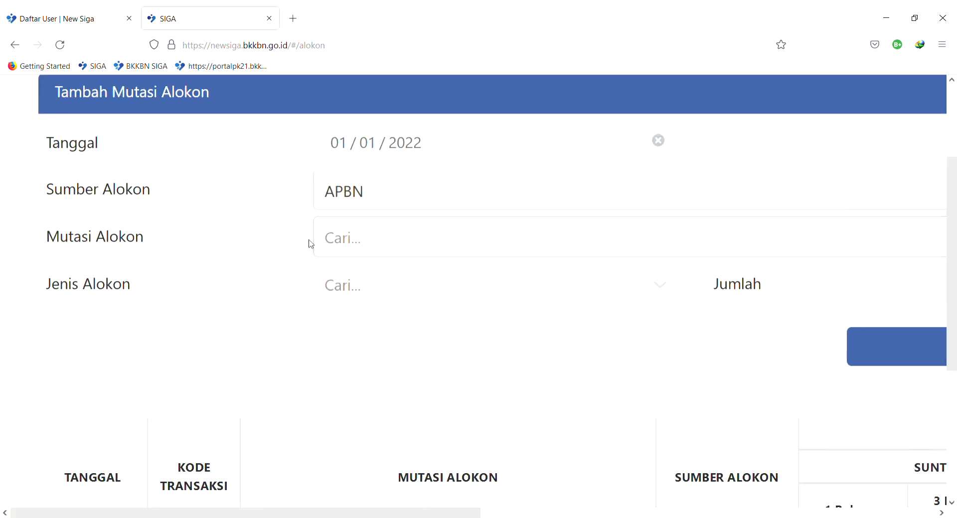
pyautogui.scroll(-3, 310, 244)
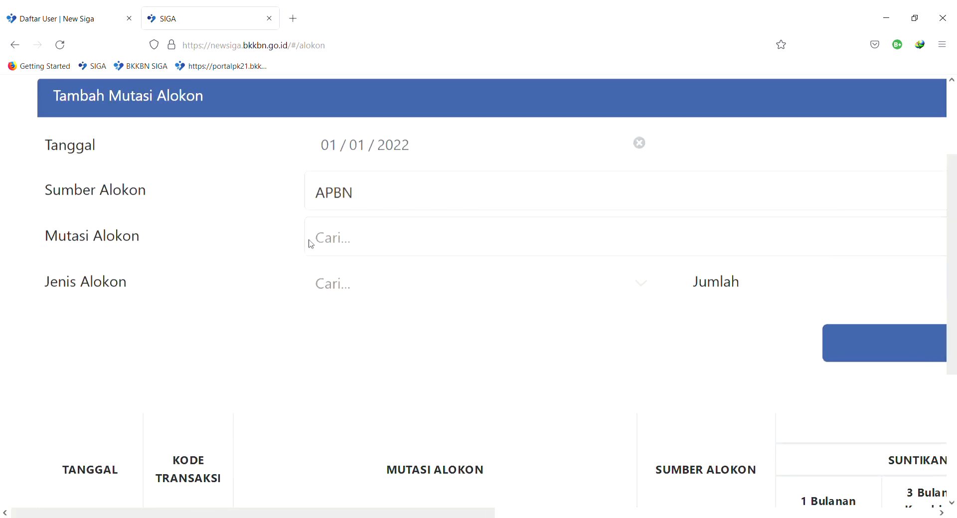
pyautogui.click(363, 237)
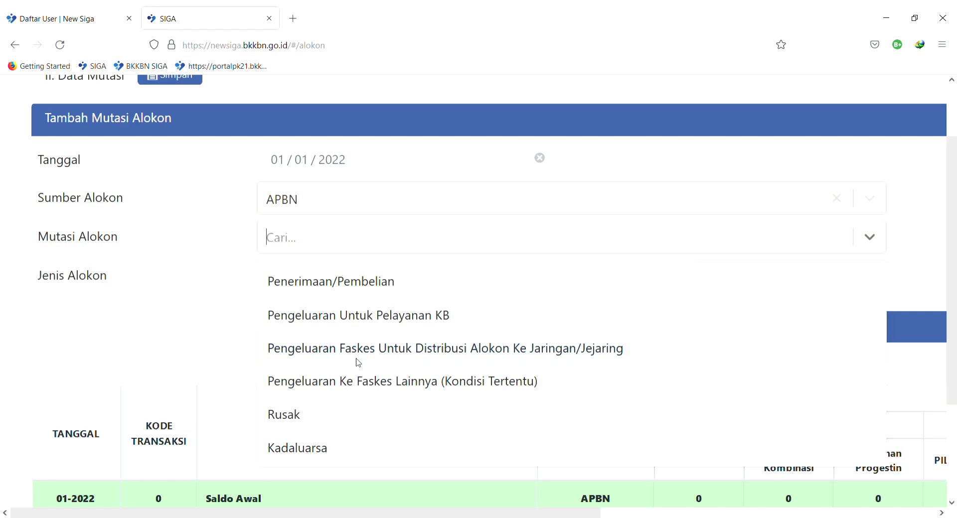
pyautogui.click(524, 349)
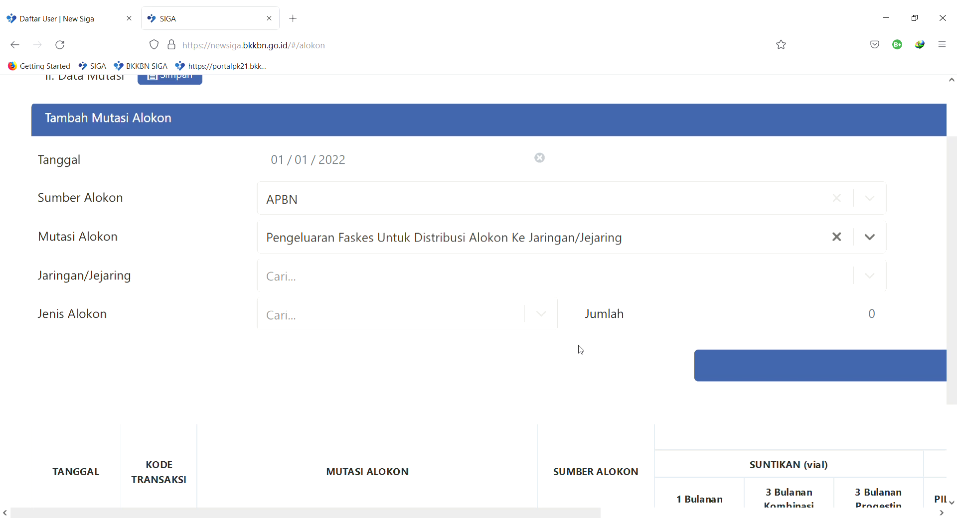
pyautogui.click(530, 251)
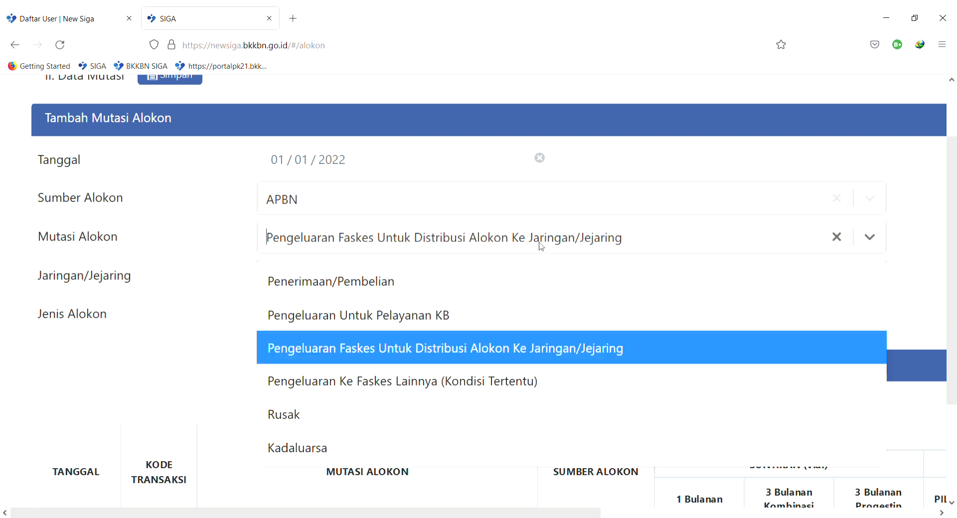
pyautogui.click(411, 348)
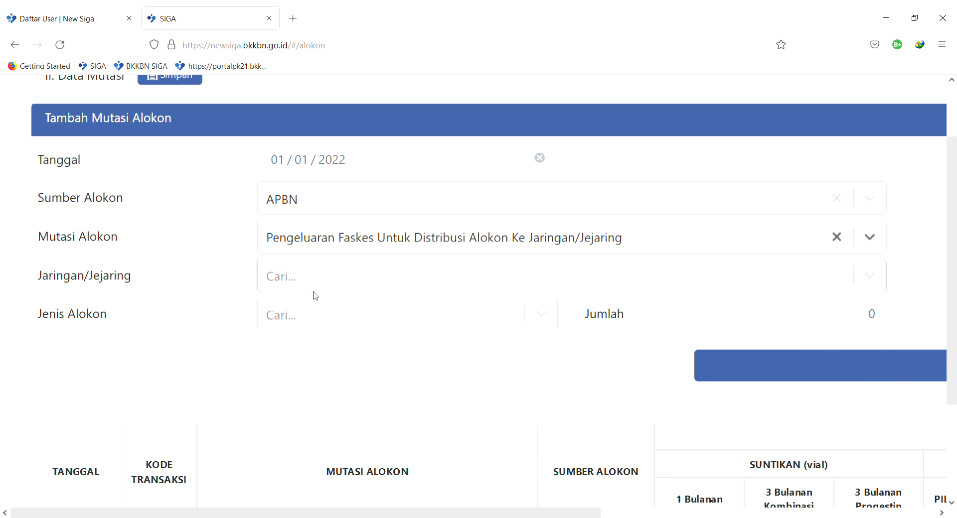
# - Set PUSTU AMPLAS as the Jaringan/Jejaring receiving the distribution
pyautogui.click(349, 289)
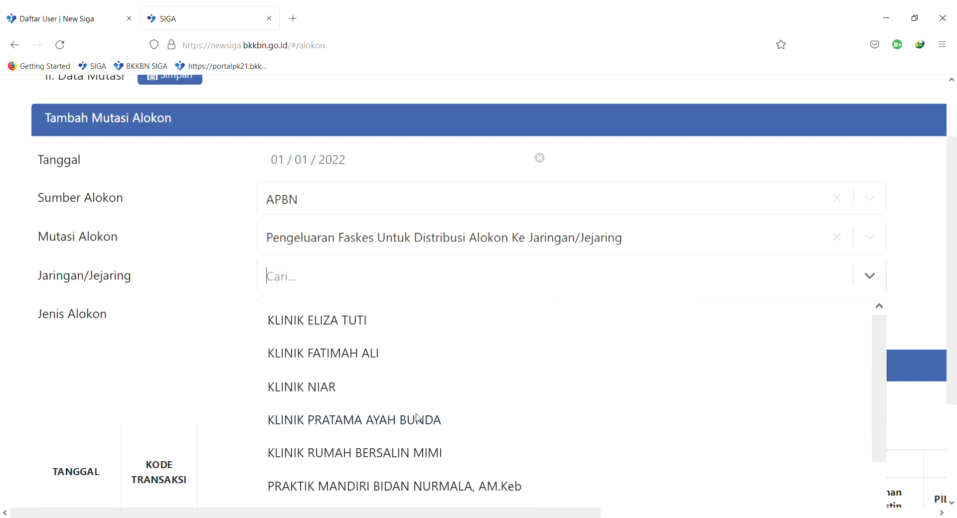
pyautogui.scroll(-3, 419, 418)
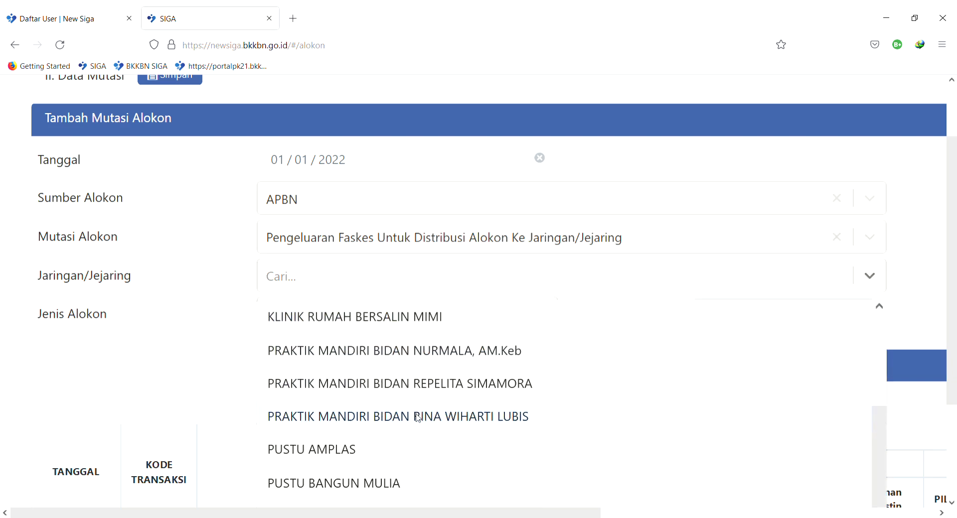
pyautogui.click(333, 450)
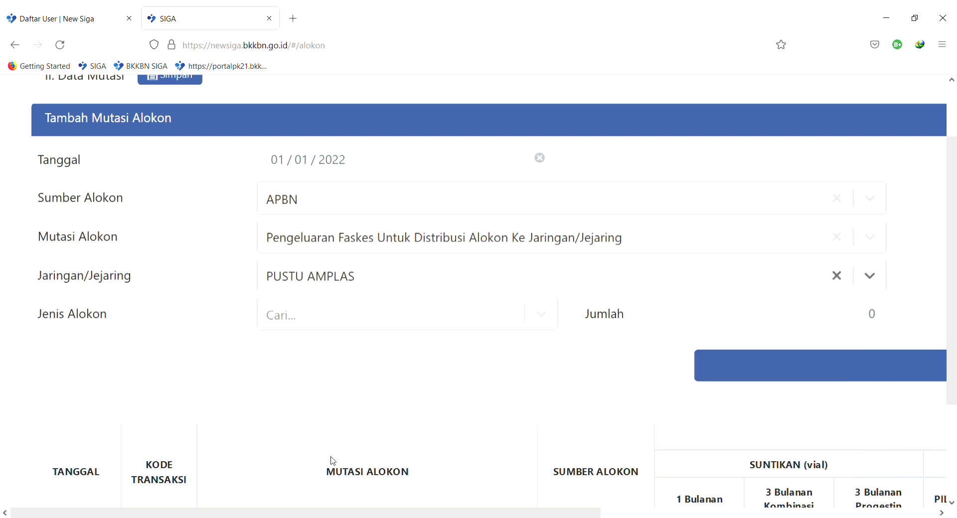
# - Try KLINIK ELIZA TUTI as the receiving Jaringan/Jejaring instead
pyautogui.click(382, 273)
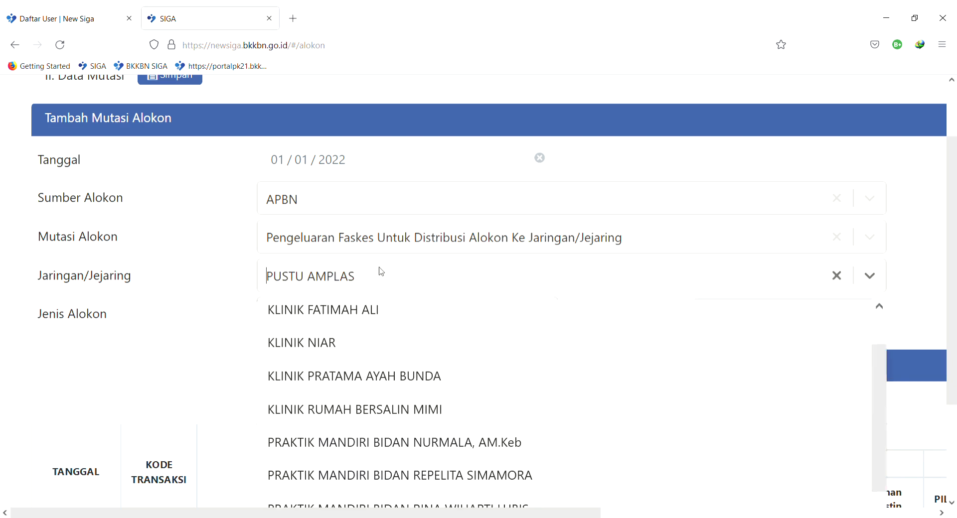
pyautogui.scroll(1, 375, 420)
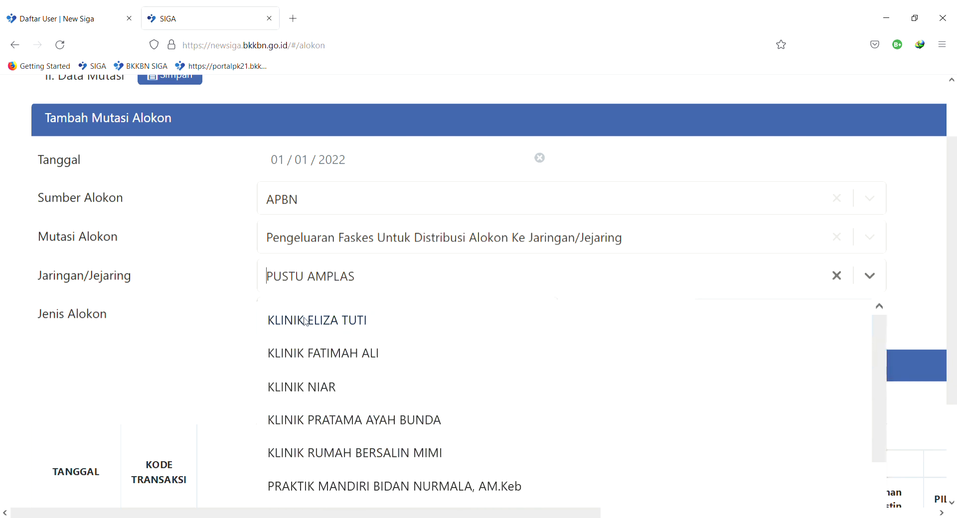
pyautogui.click(349, 327)
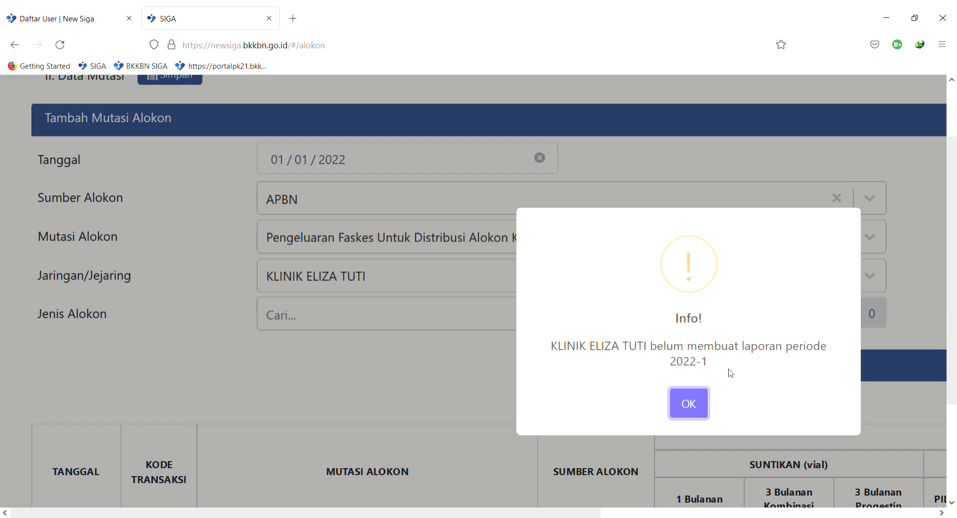
pyautogui.click(705, 406)
# - Change the receiving Jaringan/Jejaring back to PUSTU AMPLAS
pyautogui.click(430, 285)
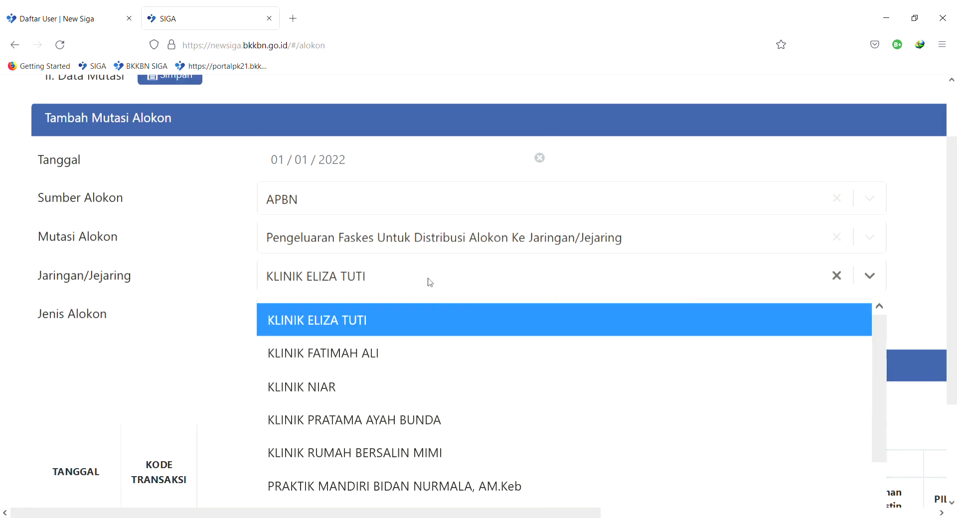
pyautogui.scroll(-3, 447, 373)
pyautogui.click(353, 463)
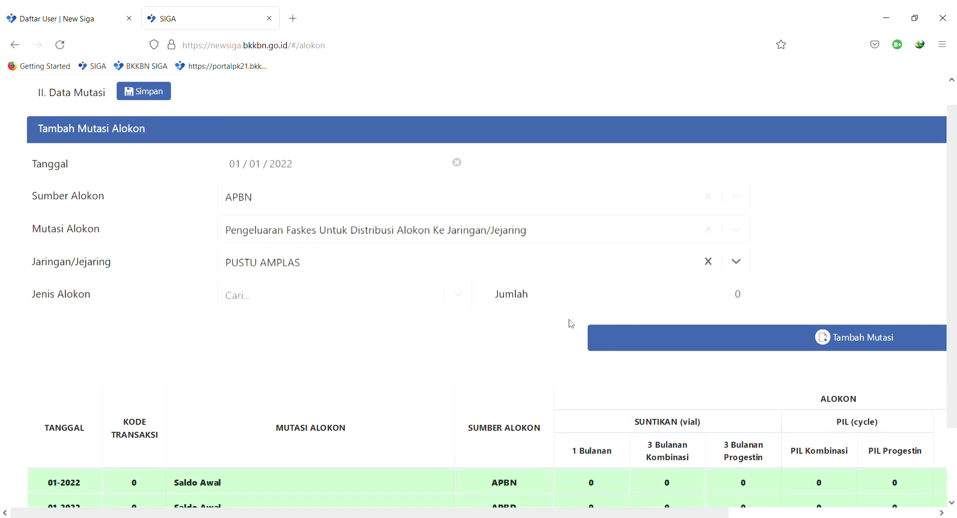
# - Check the Penerimaan/Pembelian row in the mutation table for the contraceptive types and quantities available from APBN
pyautogui.scroll(-3, 495, 347)
pyautogui.hscroll(2, 693, 368)
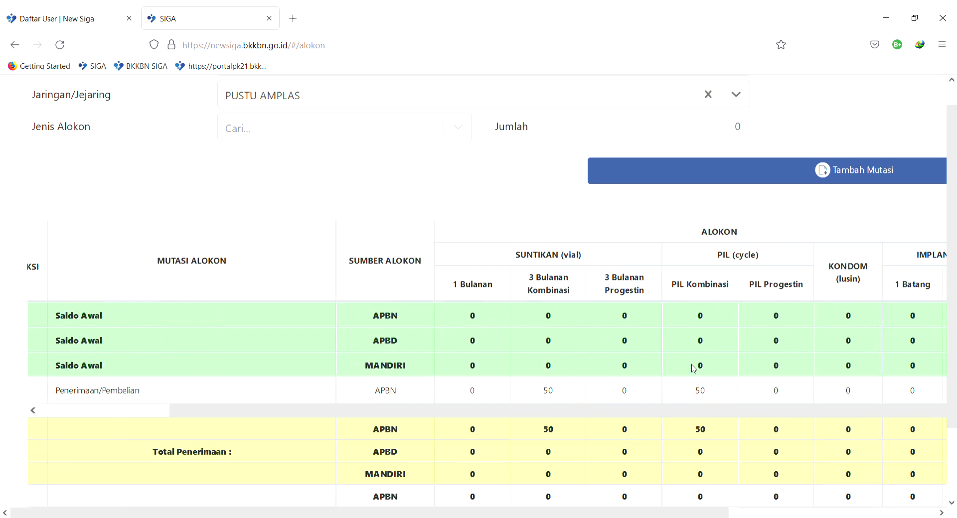
pyautogui.scroll(-1, 562, 354)
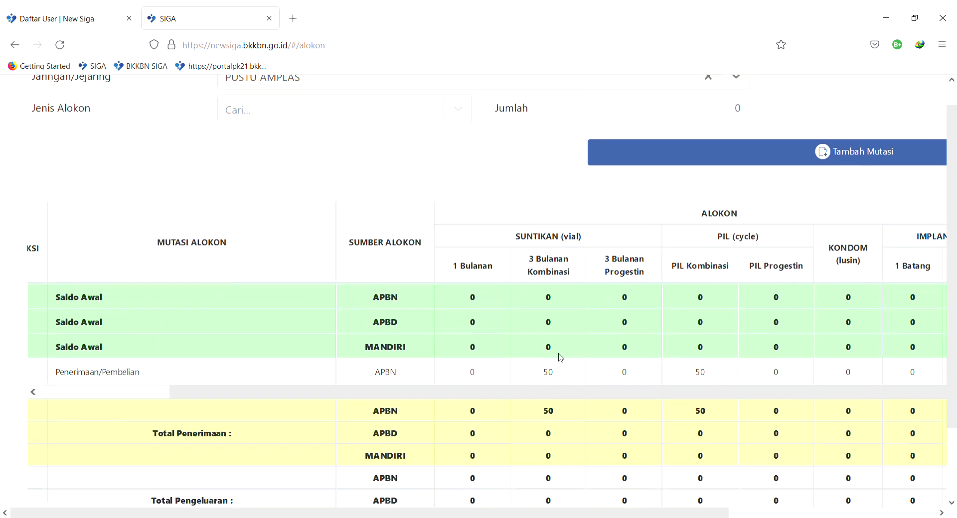
pyautogui.hscroll(3, 561, 356)
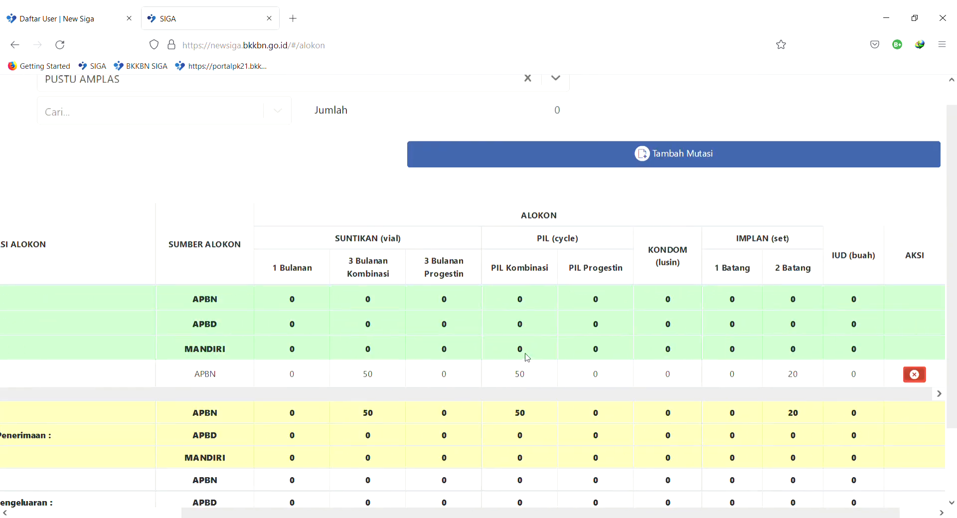
pyautogui.hscroll(-3, 795, 336)
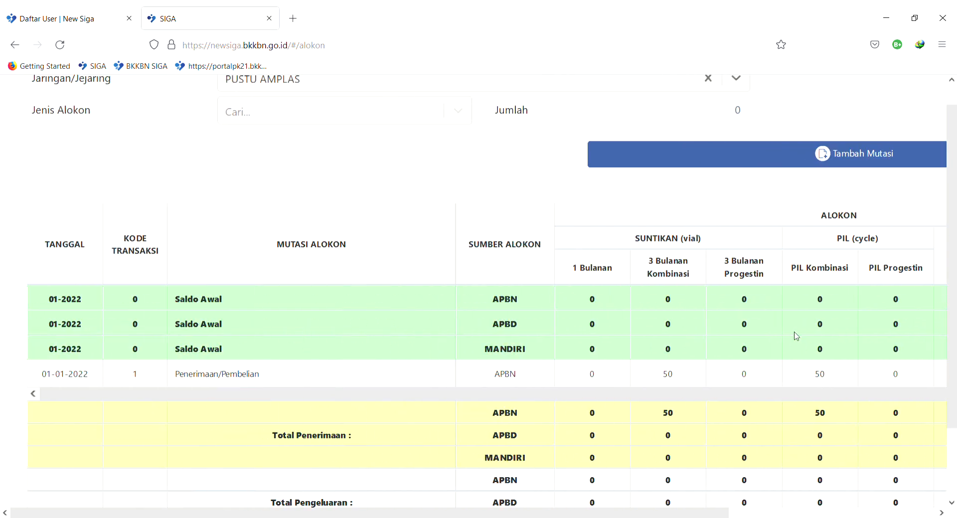
# - Set the Jenis Alokon to Suntikan 3 Bulanan Kombinasi with a Jumlah of 10 and add the mutation
pyautogui.click(345, 114)
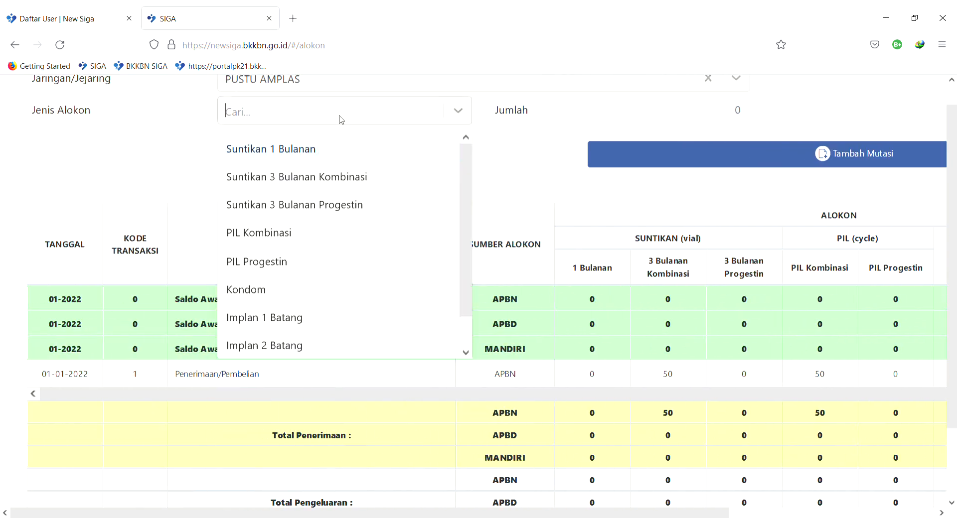
pyautogui.click(320, 183)
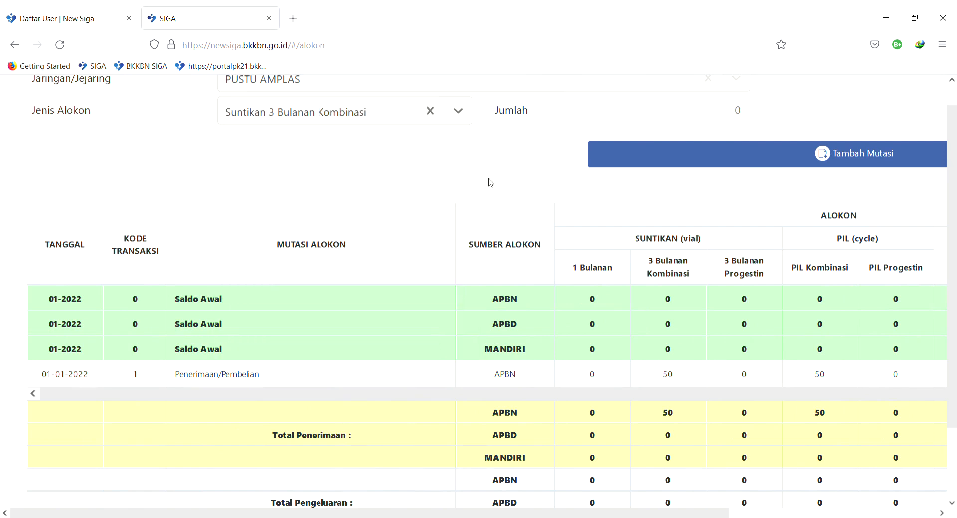
pyautogui.hscroll(2, 487, 181)
pyautogui.doubleClick(648, 111)
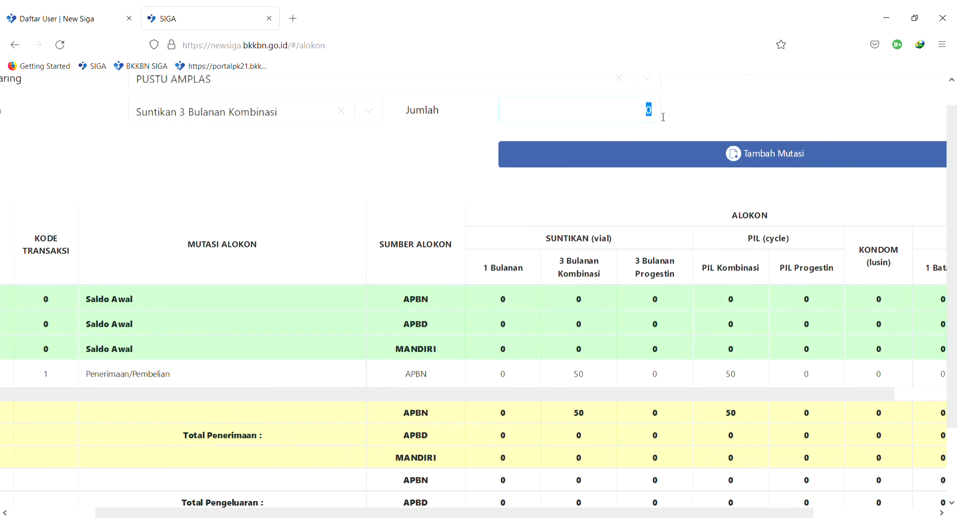
pyautogui.write('10')
pyautogui.scroll(4, 444, 209)
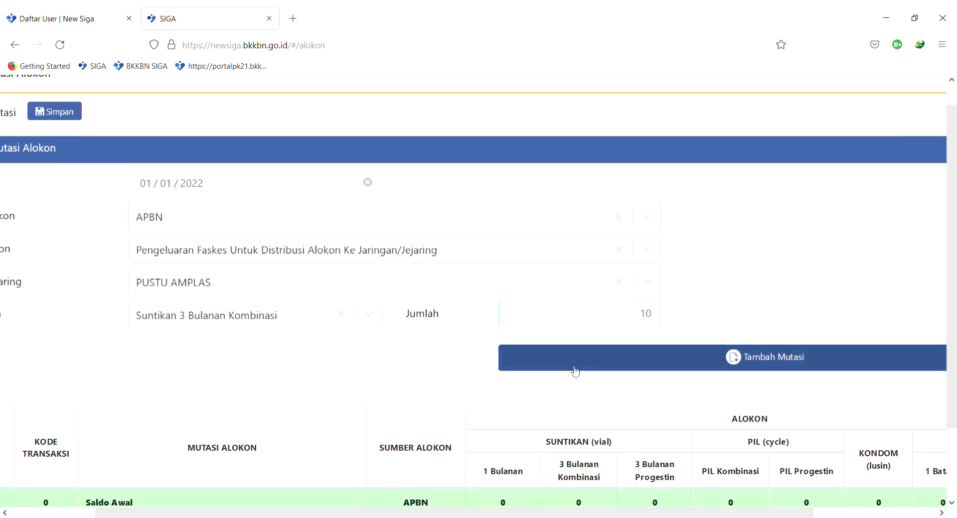
pyautogui.click(763, 369)
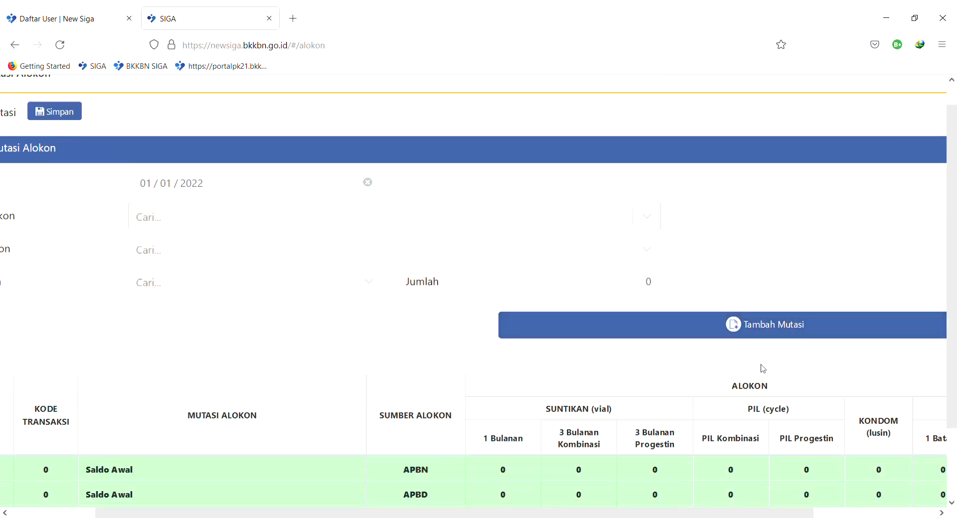
# - Examine the Distribusi untuk PUSTU AMPLAS row in the mutation table, including its source and 3 Bulanan Kombinasi quantity
pyautogui.hotkey('ctrl', '-')
pyautogui.hotkey('ctrl', '-')
pyautogui.scroll(-2, 519, 391)
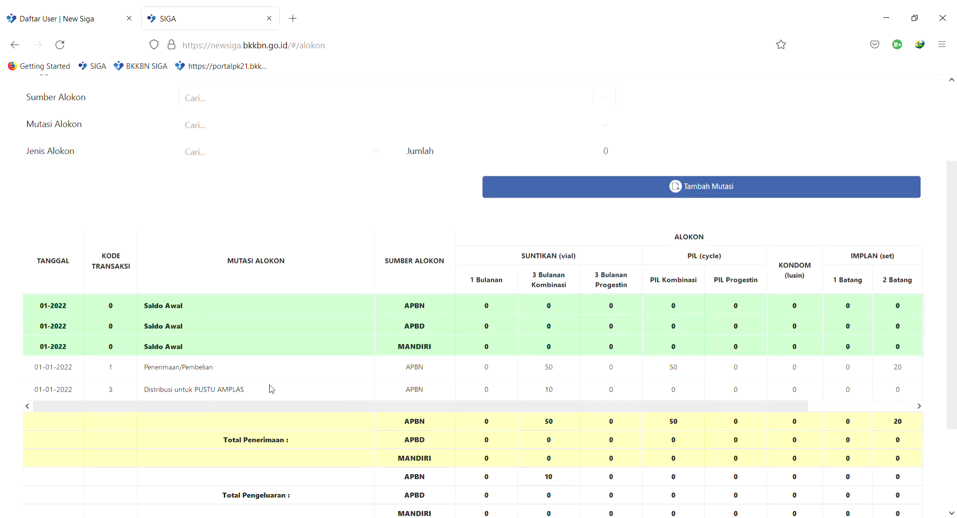
pyautogui.hotkey('ctrl', '+')
pyautogui.hotkey('ctrl', '+')
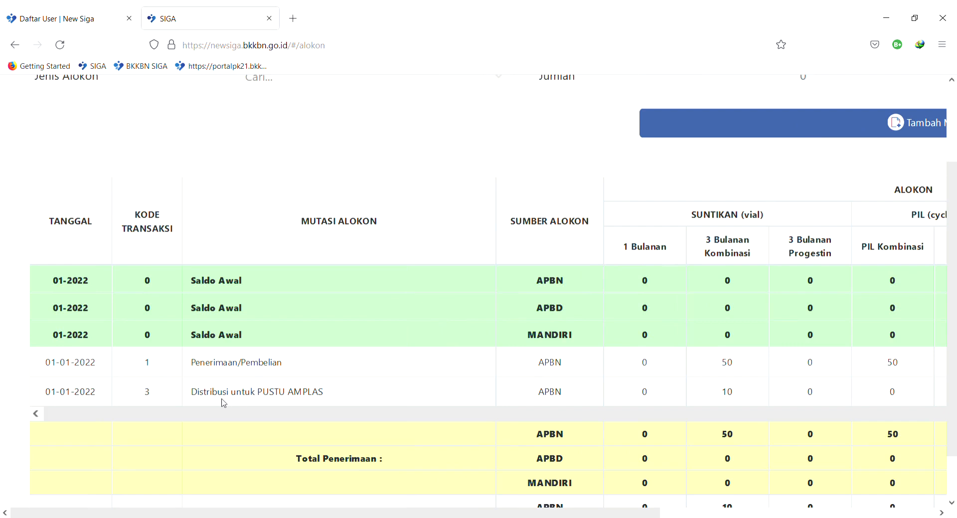
pyautogui.hscroll(2, 365, 397)
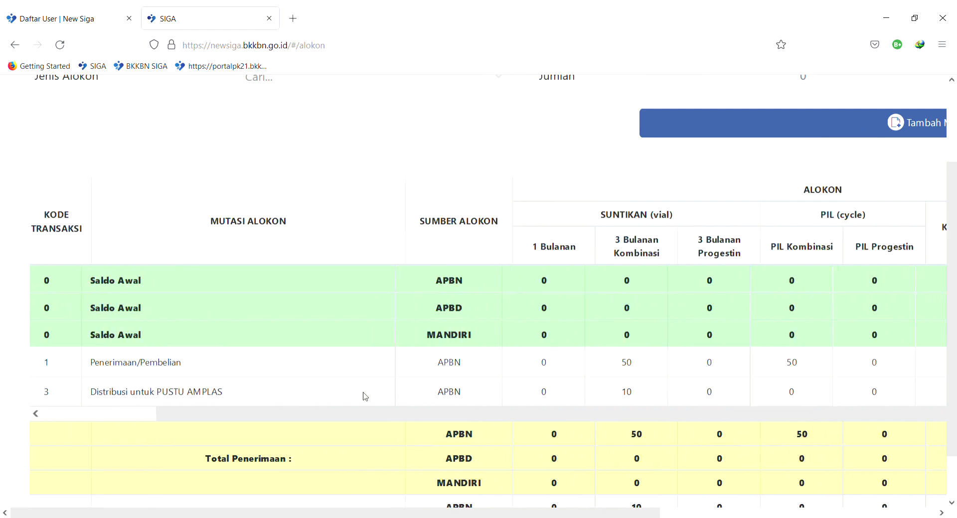
pyautogui.hscroll(1, 366, 397)
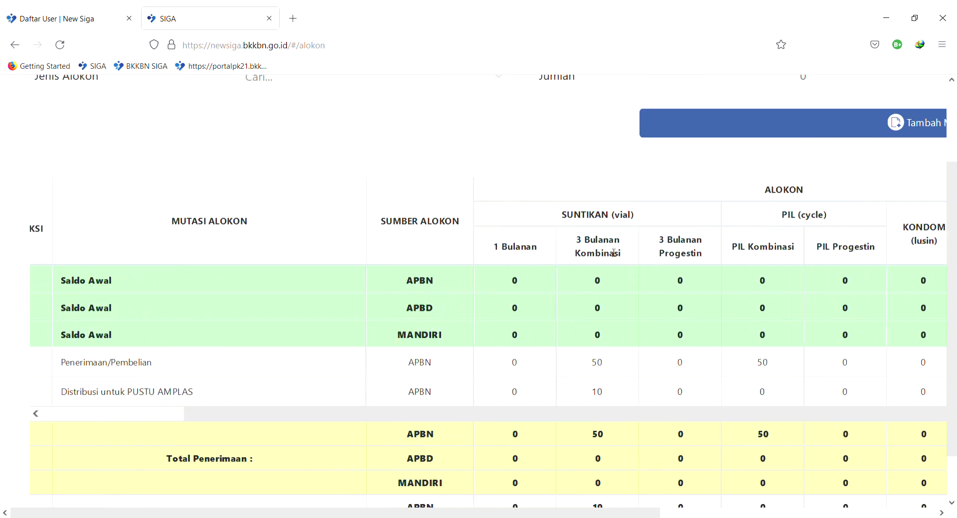
pyautogui.click(609, 400)
pyautogui.click(619, 413)
# - Check the Total Penerimaan, Total Pengeluaran and Saldo Akhir rows for the APBN 3 Bulanan Kombinasi injection
pyautogui.keyDown('ctrl'); pyautogui.scroll(-2, 629, 393); pyautogui.keyUp('ctrl')
pyautogui.keyDown('ctrl'); pyautogui.scroll(-1, 631, 396); pyautogui.keyUp('ctrl')
pyautogui.scroll(-3, 632, 396)
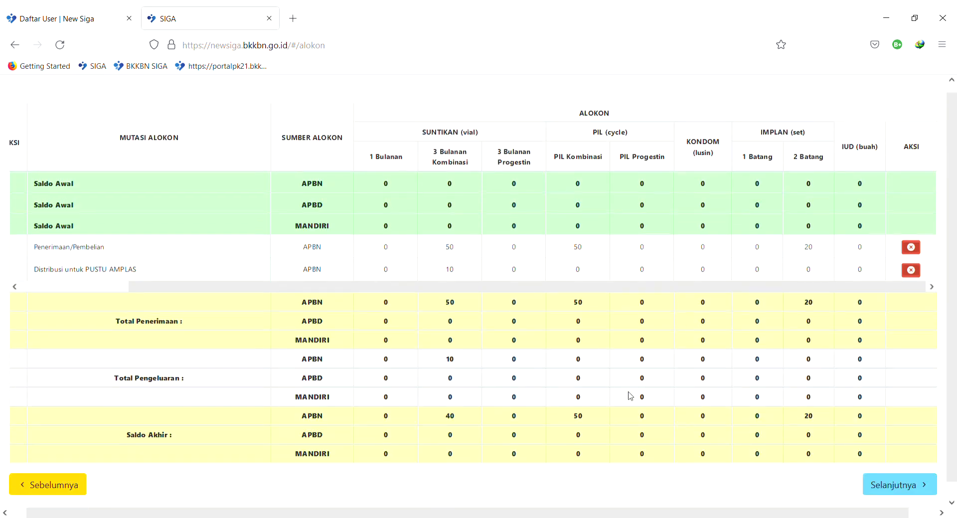
pyautogui.keyDown('ctrl'); pyautogui.scroll(2, 448, 442); pyautogui.keyUp('ctrl')
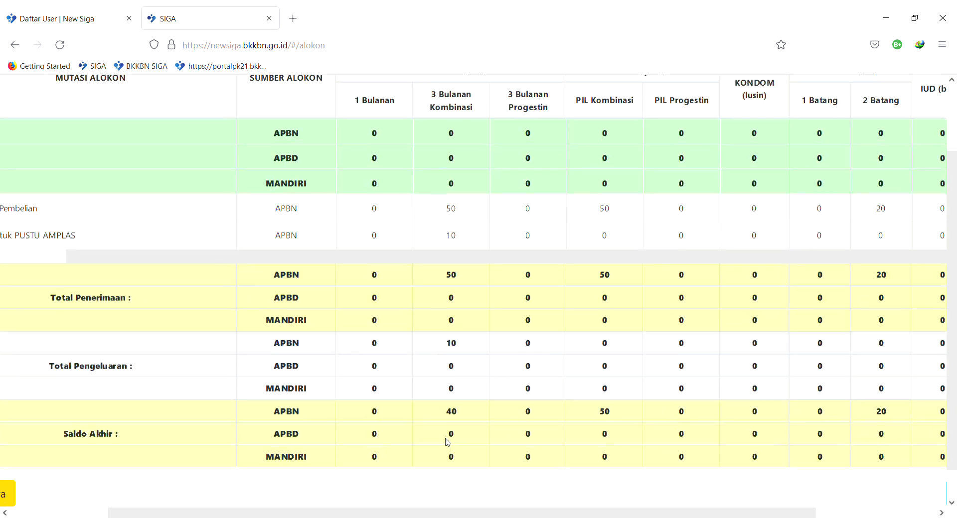
pyautogui.hscroll(-1, 448, 442)
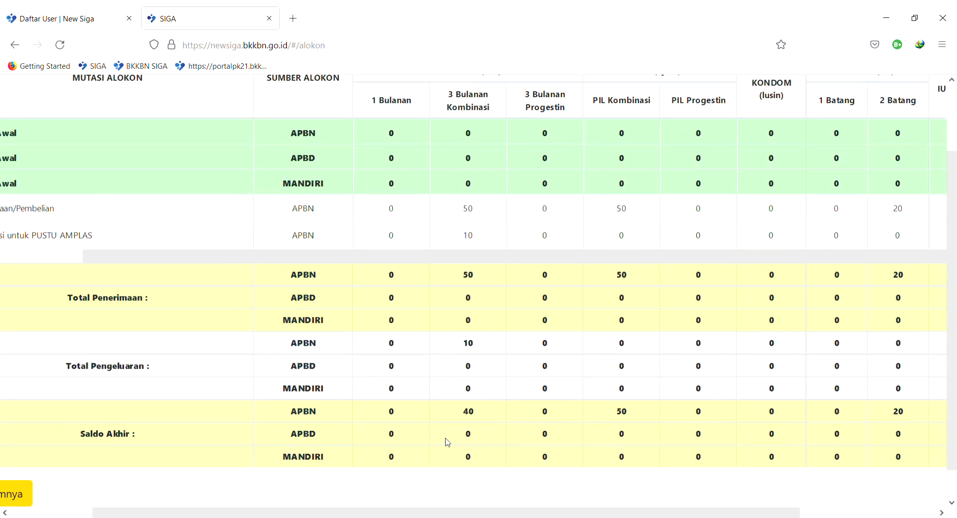
pyautogui.hscroll(-3, 478, 354)
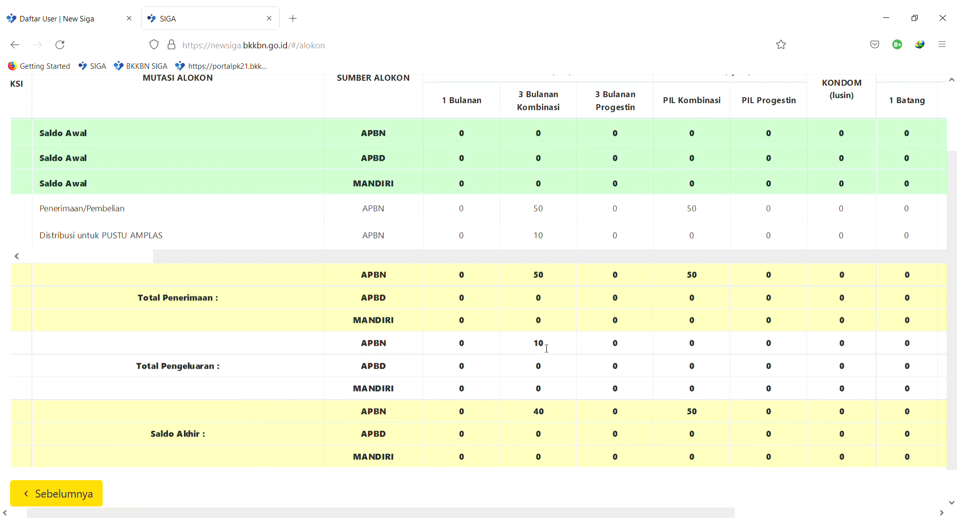
pyautogui.keyDown('ctrl'); pyautogui.scroll(2, 546, 349); pyautogui.keyUp('ctrl')
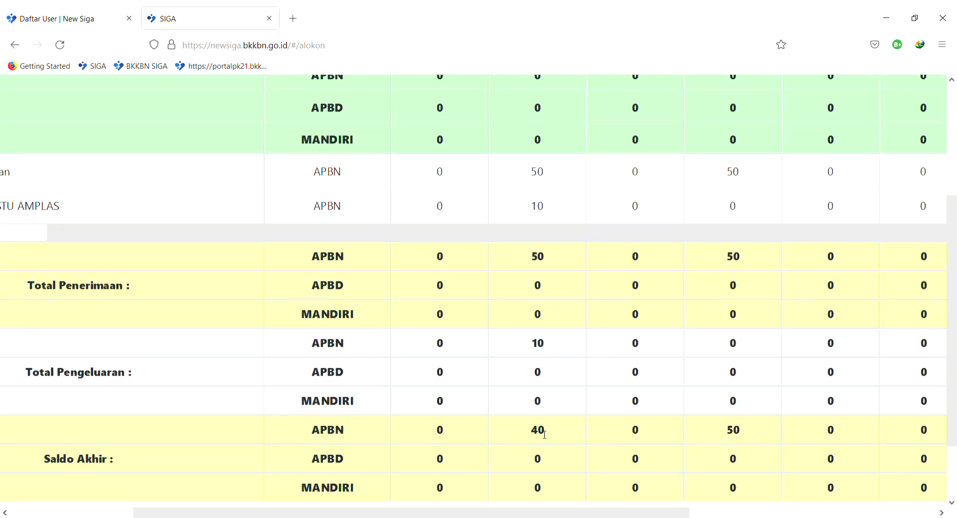
pyautogui.keyDown('ctrl'); pyautogui.scroll(1, 544, 435); pyautogui.keyUp('ctrl')
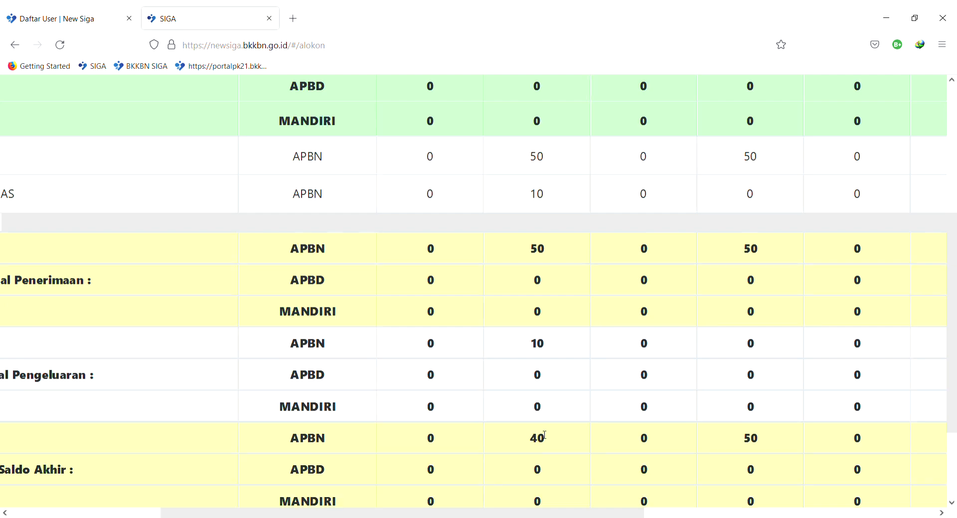
pyautogui.keyDown('ctrl'); pyautogui.scroll(-3, 545, 435); pyautogui.keyUp('ctrl')
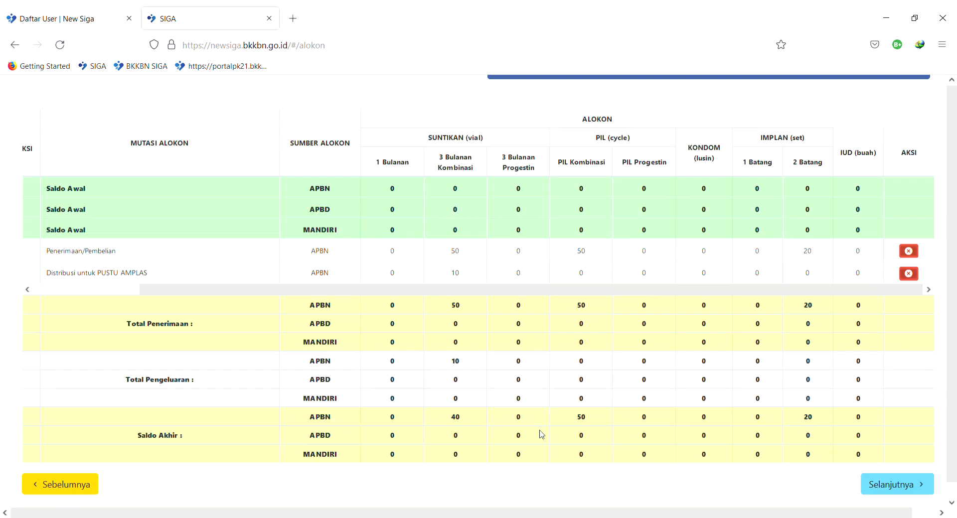
pyautogui.scroll(3, 500, 362)
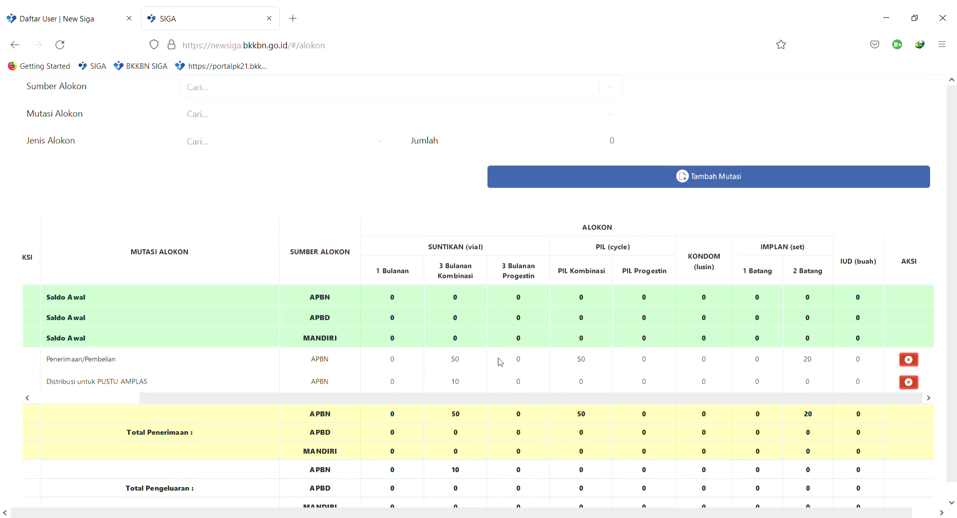
pyautogui.scroll(-3, 516, 398)
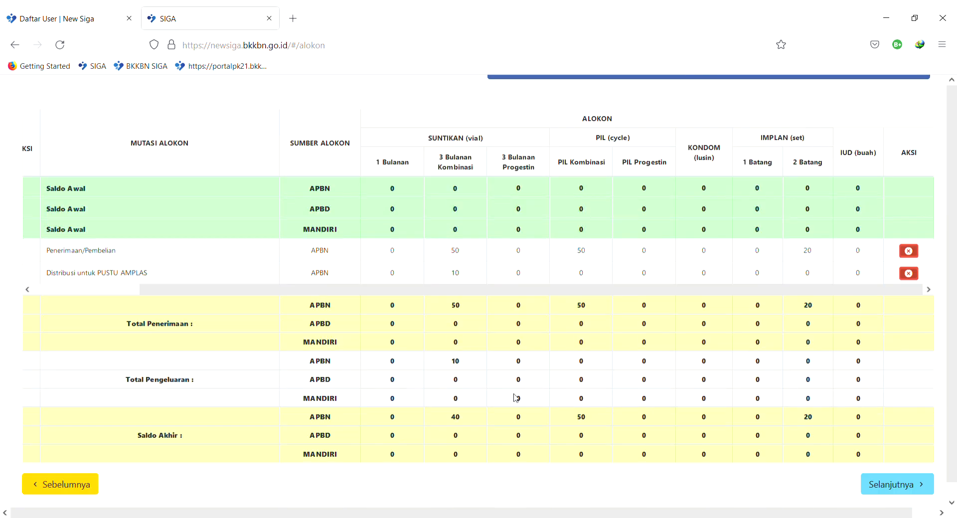
# - Proceed to the signature page of PUSKESMAS AMPLAS's Mutasi Alokon report and save the data, accepting the confirmations
pyautogui.click(909, 488)
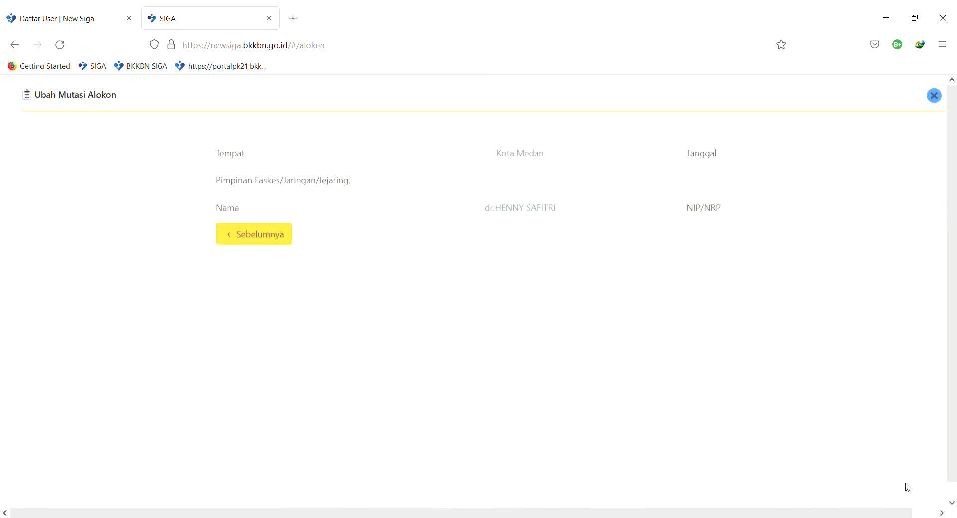
pyautogui.scroll(1, 868, 255)
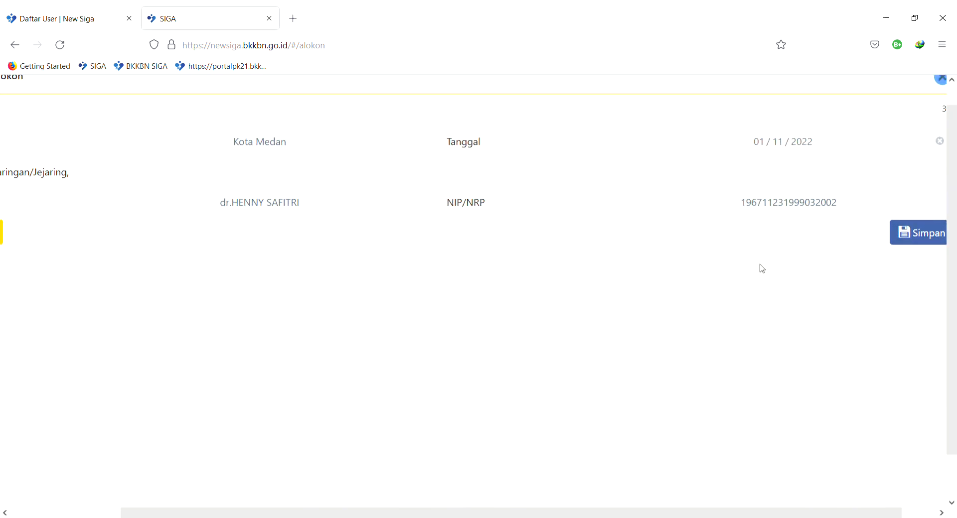
pyautogui.hscroll(1, 656, 275)
pyautogui.click(891, 234)
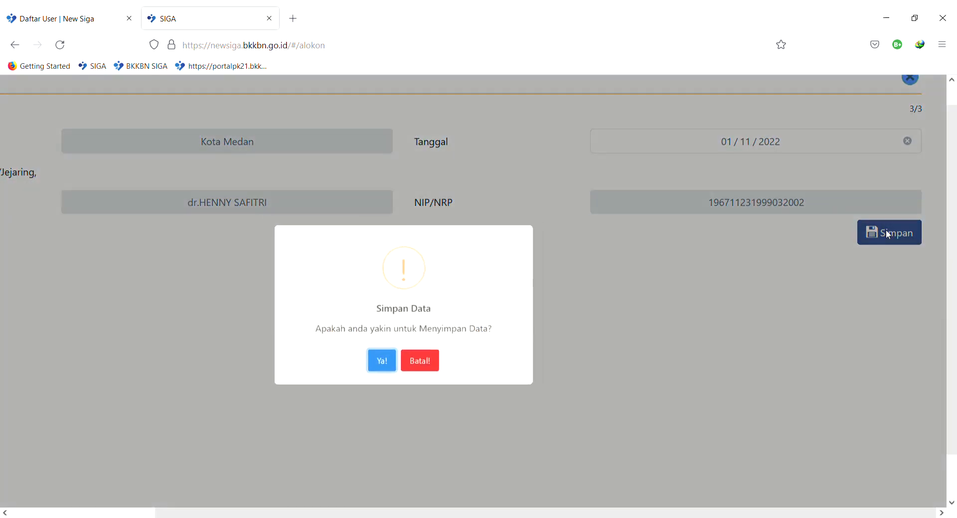
pyautogui.press('Return')
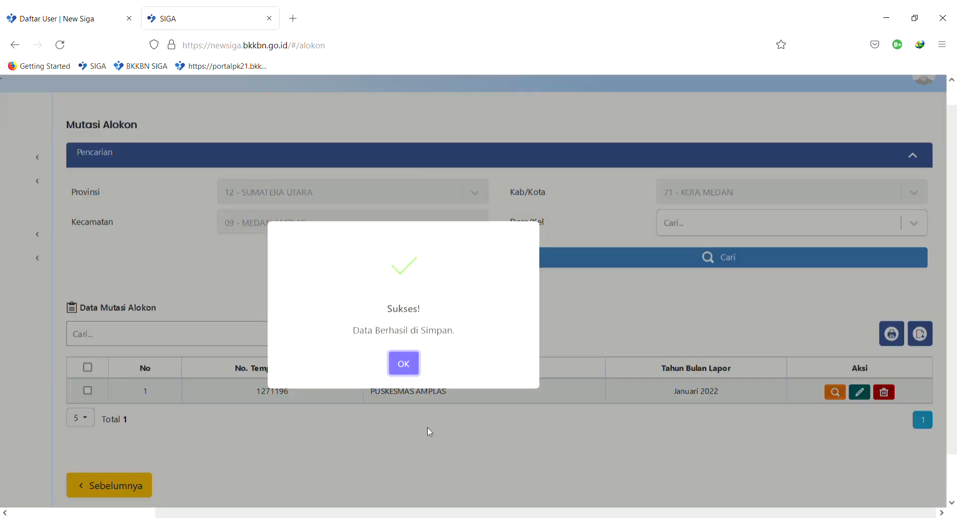
pyautogui.click(412, 366)
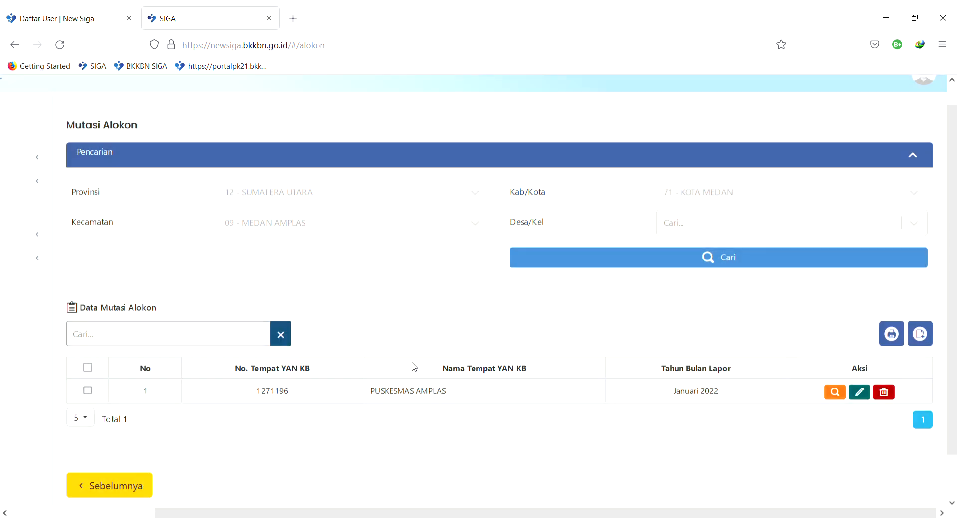
# - Return to the list of service places and open the details of PUSTU AMPLAS's January 2022 Mutasi Alokon report
pyautogui.click(131, 485)
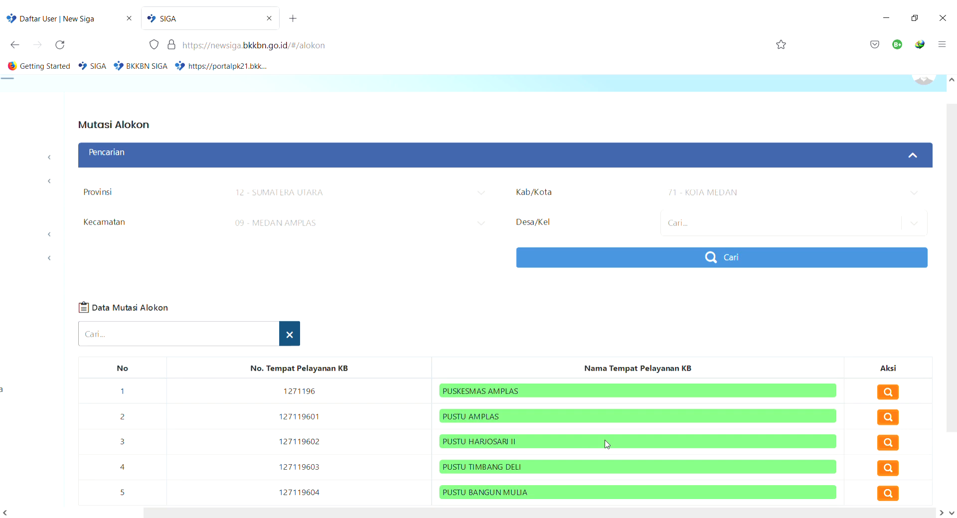
pyautogui.scroll(2, 904, 423)
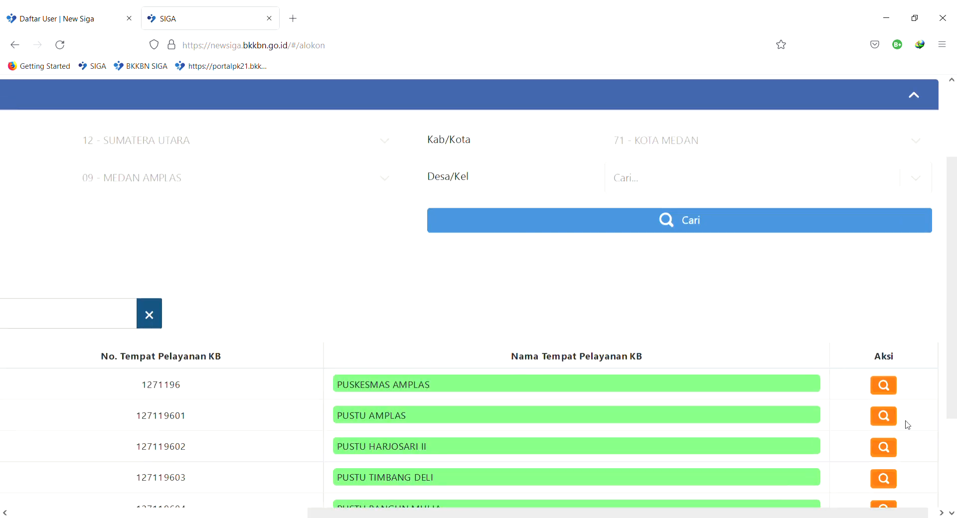
pyautogui.click(883, 423)
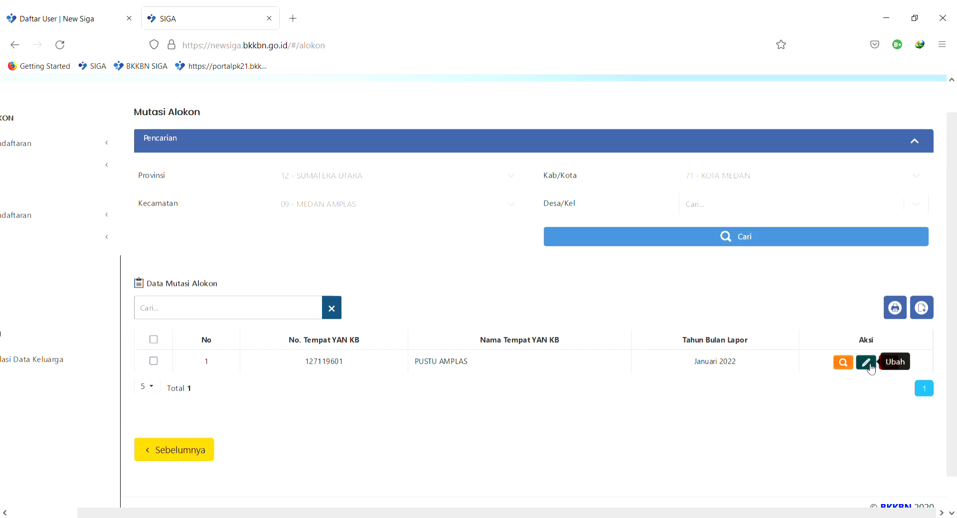
pyautogui.scroll(1, 871, 369)
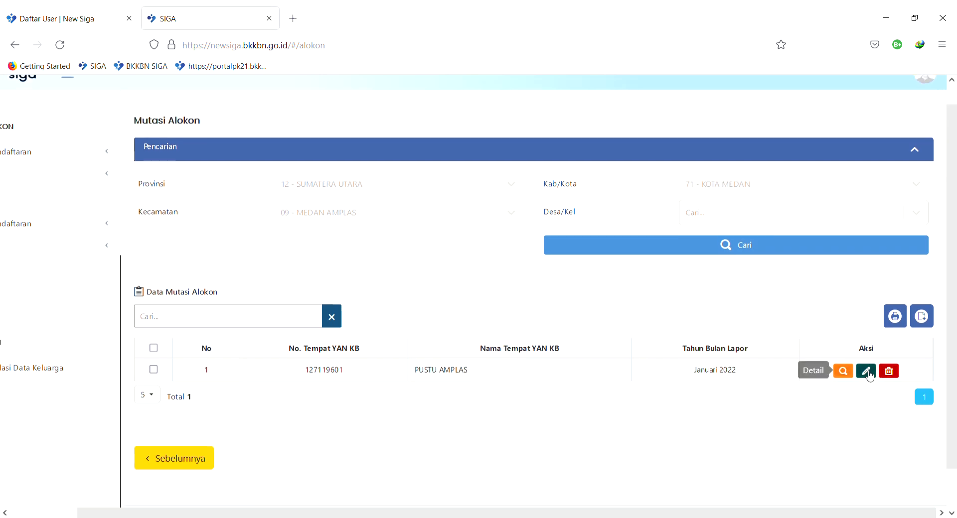
pyautogui.scroll(2, 869, 376)
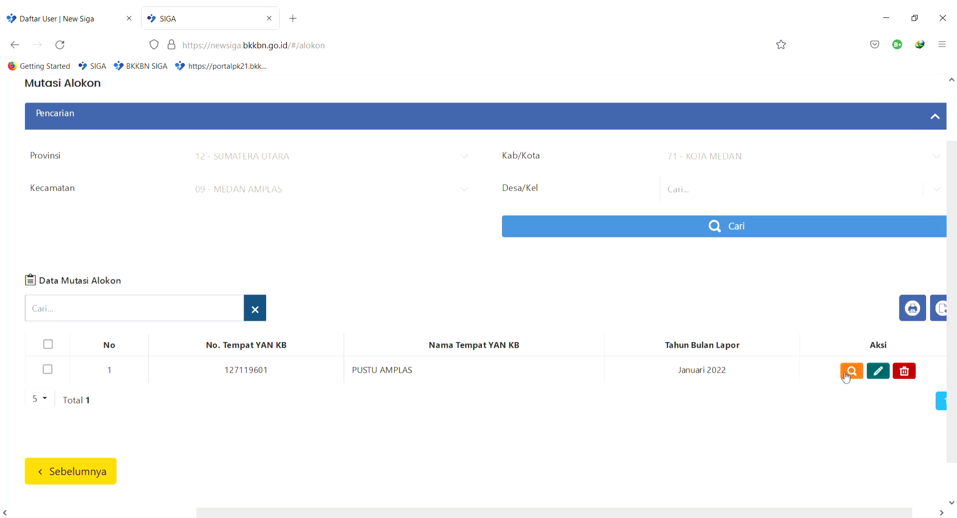
pyautogui.click(852, 372)
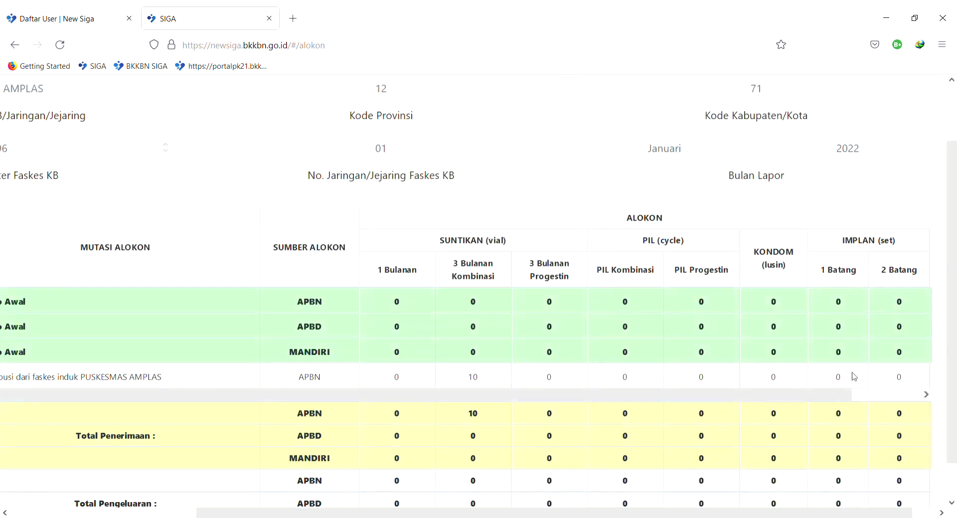
# - Examine the distribution row received from PUSKESMAS AMPLAS and the receipt, expenditure and closing balance totals in PUSTU AMPLAS's report
pyautogui.hscroll(-4, 531, 394)
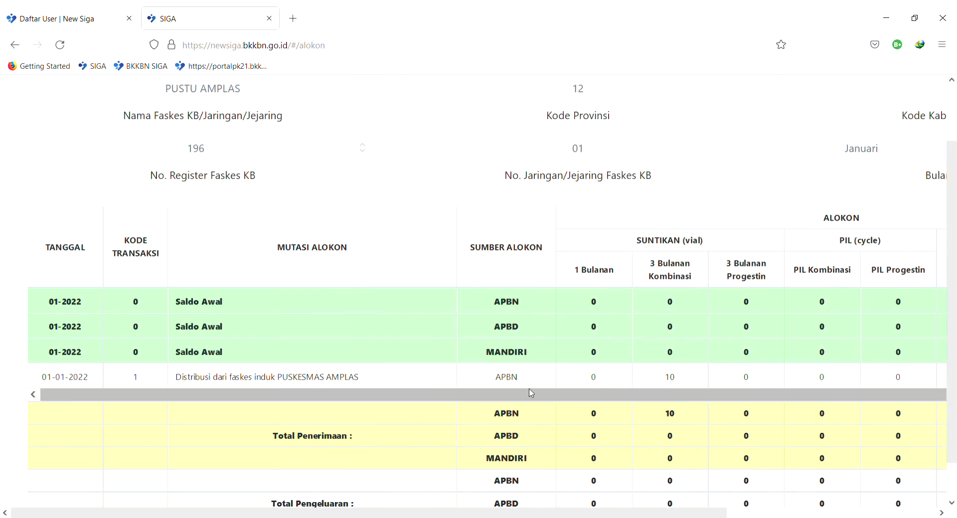
pyautogui.scroll(2, 531, 394)
pyautogui.scroll(-2, 530, 393)
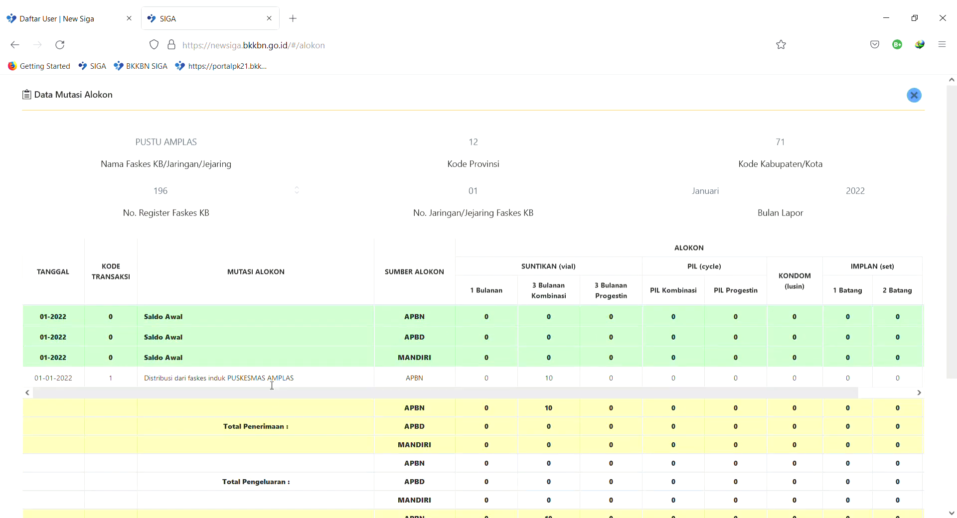
pyautogui.scroll(3, 274, 383)
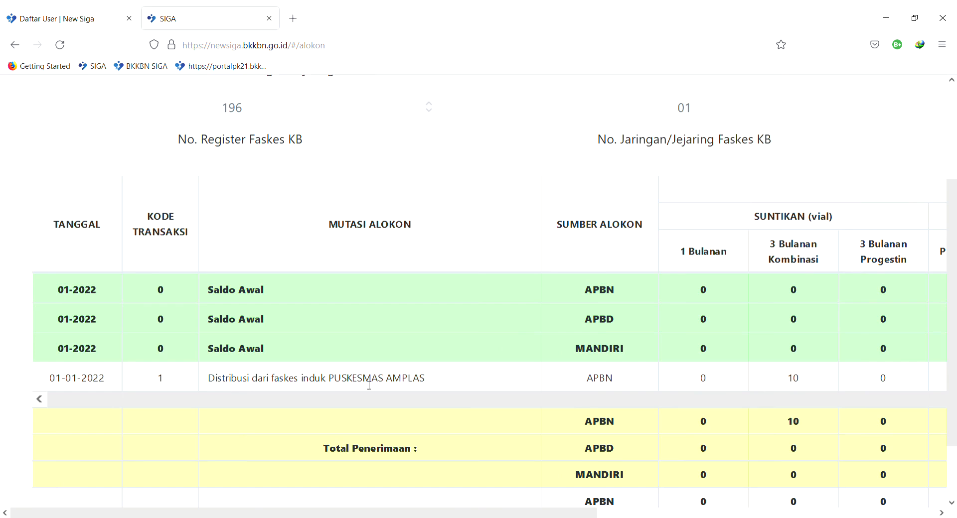
pyautogui.hscroll(5, 368, 385)
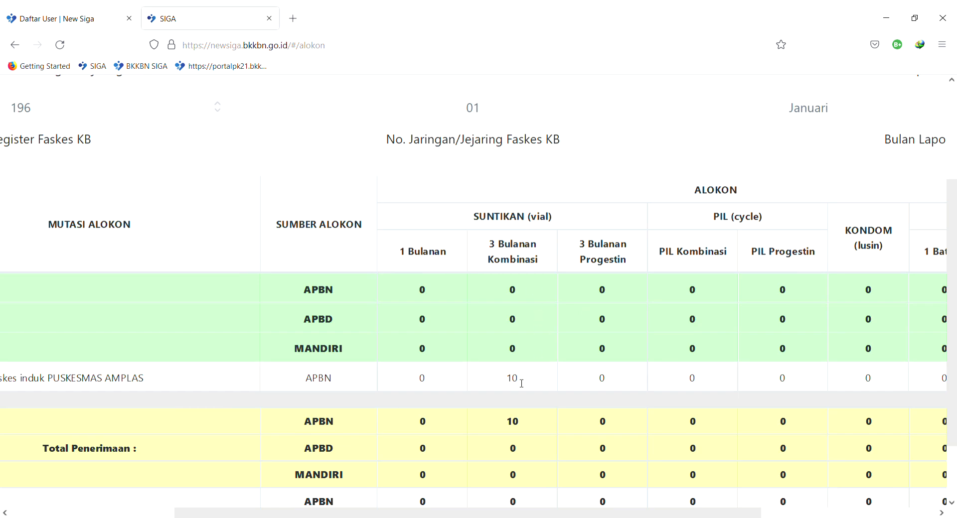
pyautogui.scroll(-3, 521, 383)
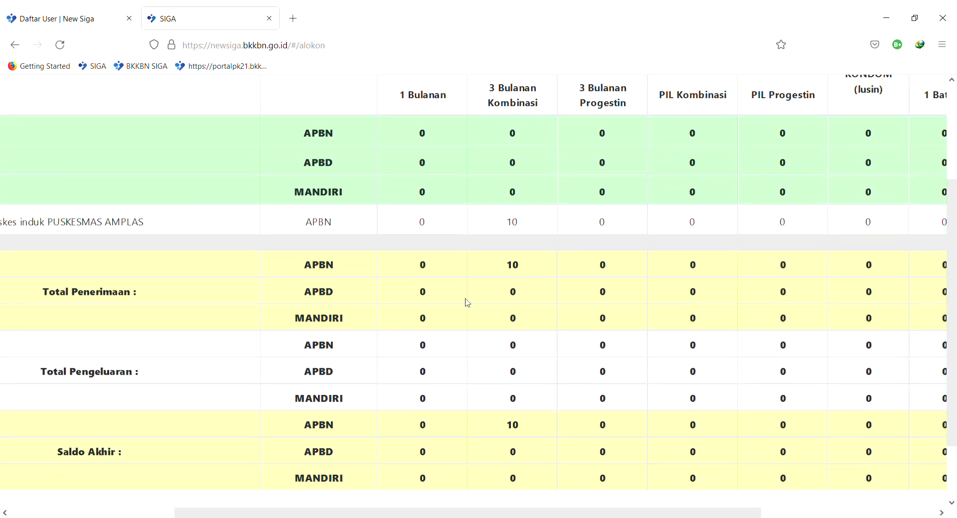
pyautogui.scroll(-2, 530, 271)
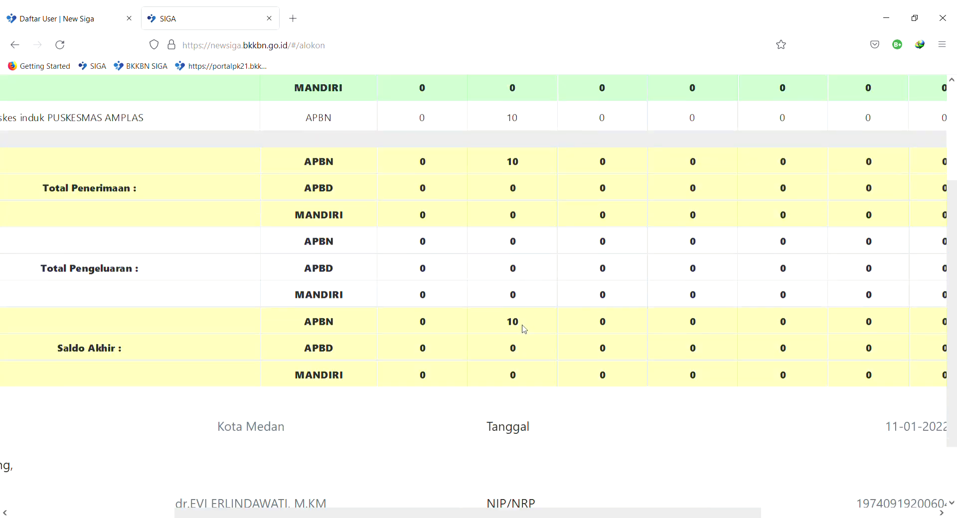
# - Review the saldo akhir rows and the transaction row for the distribution from PUSKESMAS AMPLAS, including its date, code, source and quantity
pyautogui.scroll(-3, 526, 325)
pyautogui.scroll(3, 525, 325)
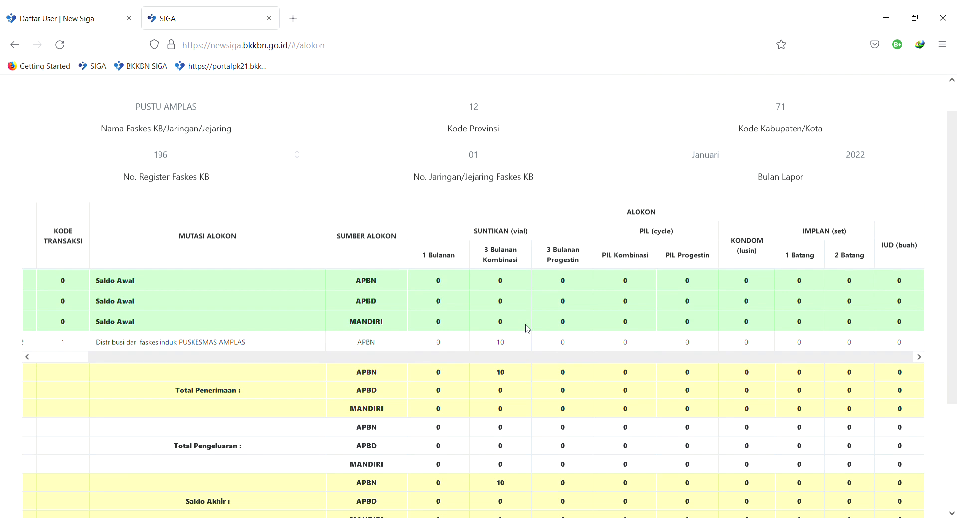
pyautogui.hotkey('ctrl', '+')
pyautogui.hotkey('ctrl', '+')
pyautogui.hotkey('ctrl', '+')
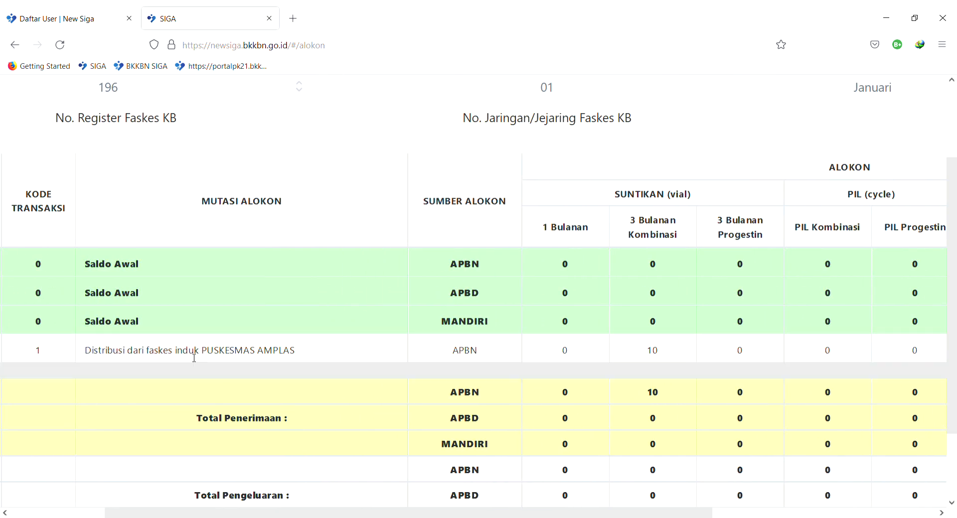
pyautogui.hotkey('ctrl', '+')
pyautogui.hotkey('ctrl', '+')
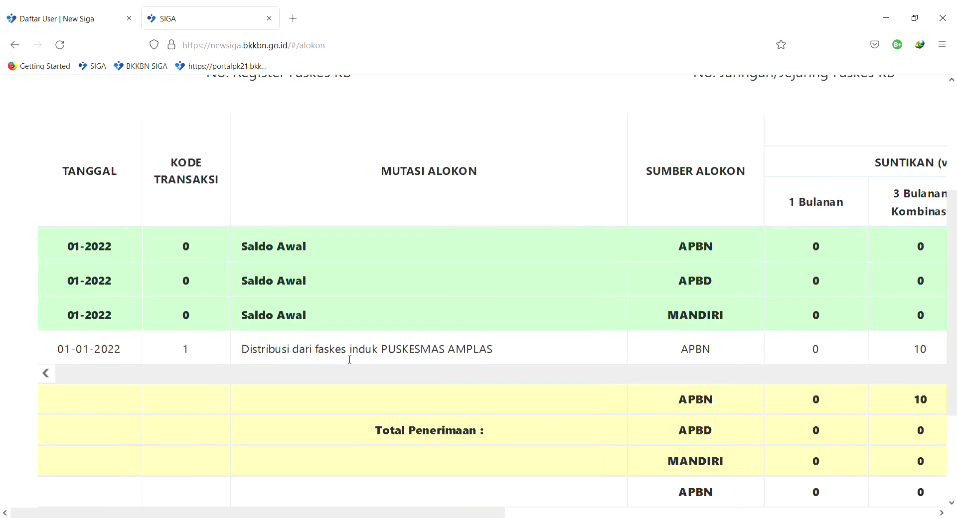
pyautogui.hotkey('ctrl', '-')
pyautogui.hotkey('ctrl', '-')
pyautogui.hotkey('ctrl', '-')
pyautogui.hotkey('ctrl', '-')
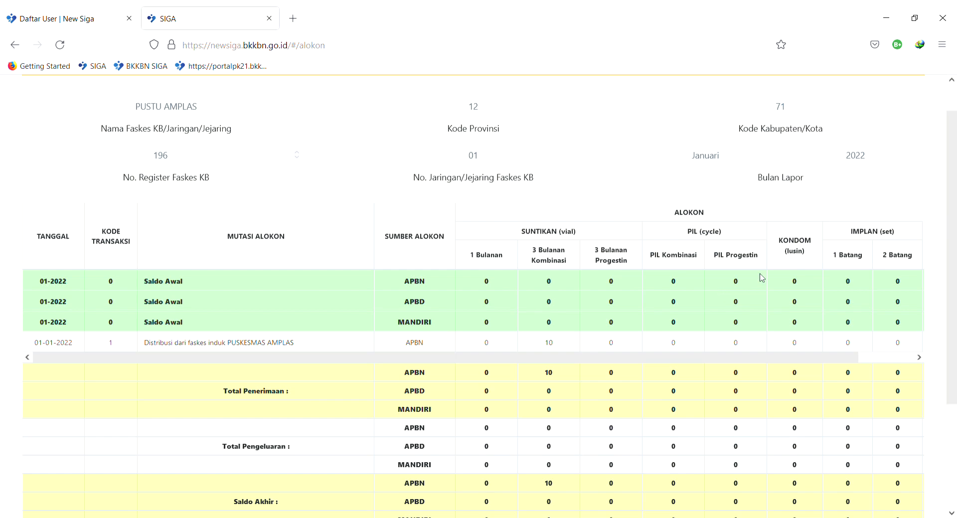
# - Close PUSTU AMPLAS's report details and return to the Mutasi Alokon list, accepting the confirmation
pyautogui.scroll(2, 763, 279)
pyautogui.click(915, 97)
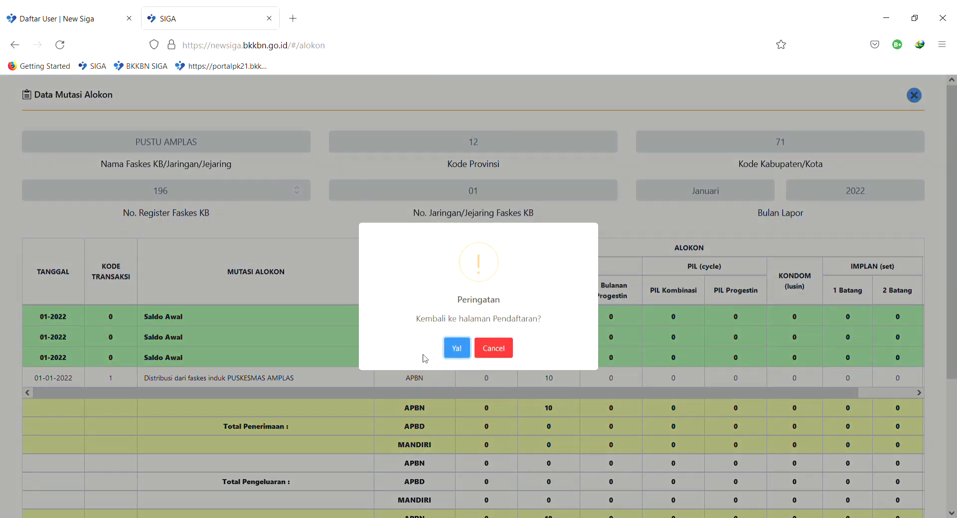
pyautogui.click(456, 348)
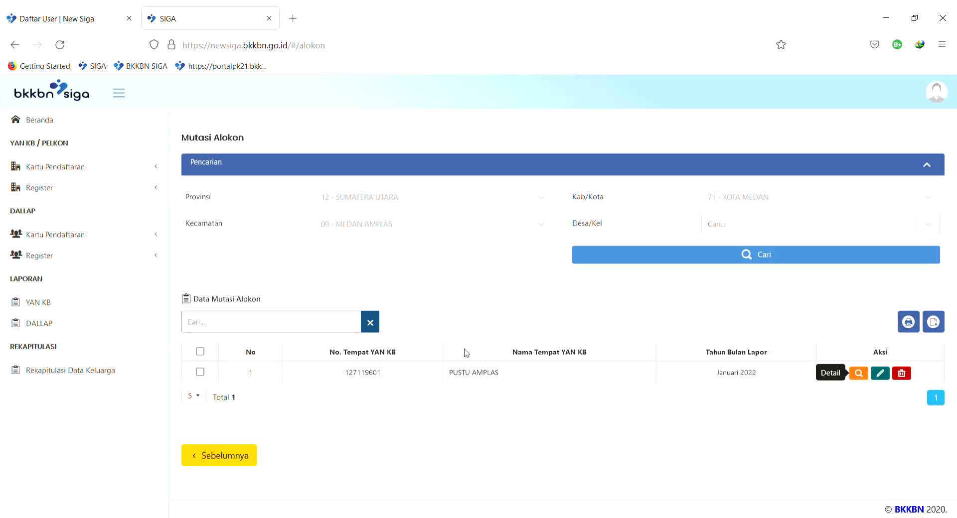